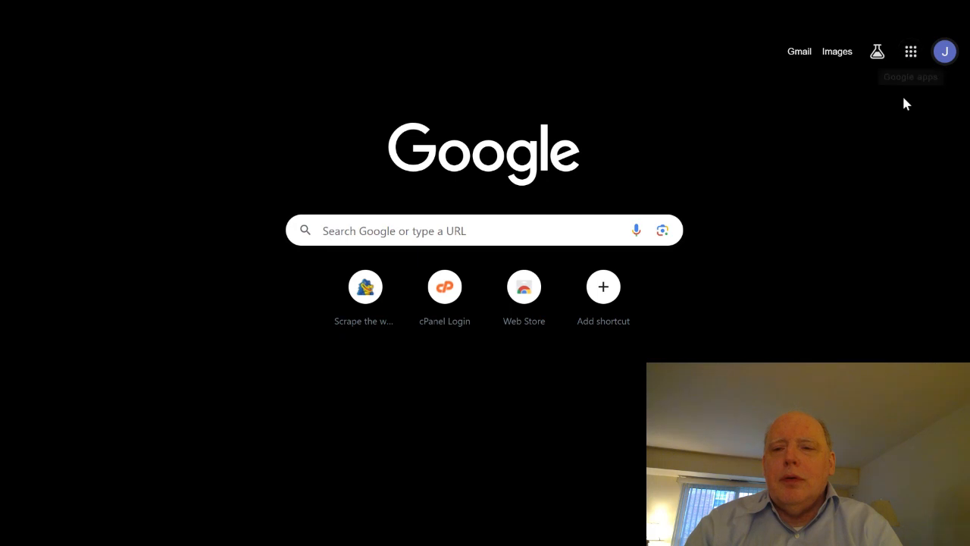
# Open Google Sheets from the Google apps and create a new blank spreadsheet
pyautogui.click(911, 53)
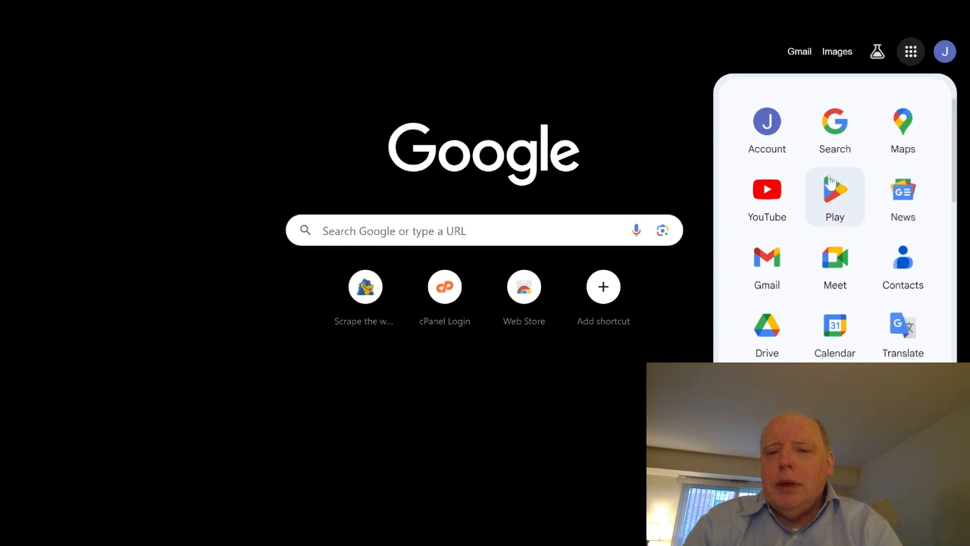
pyautogui.scroll(-5, 834, 186)
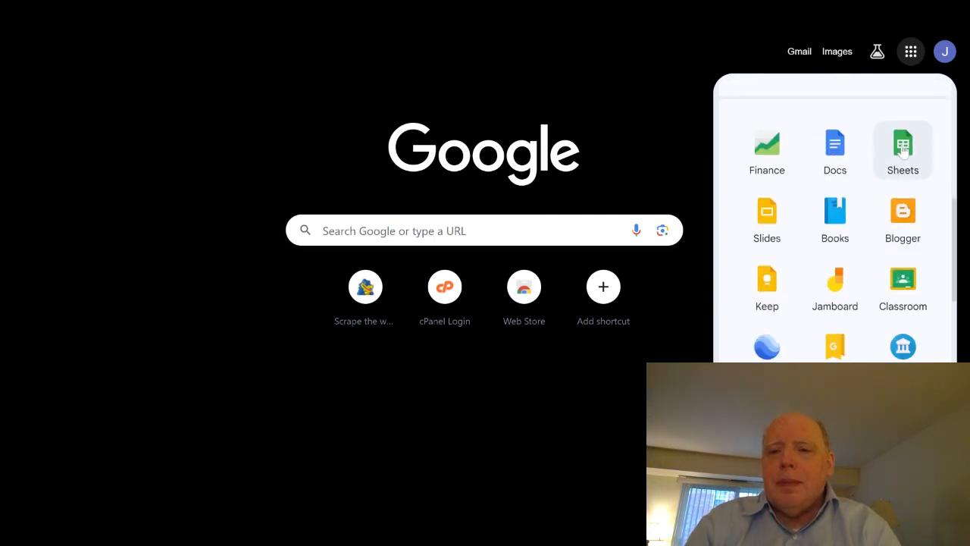
pyautogui.click(902, 152)
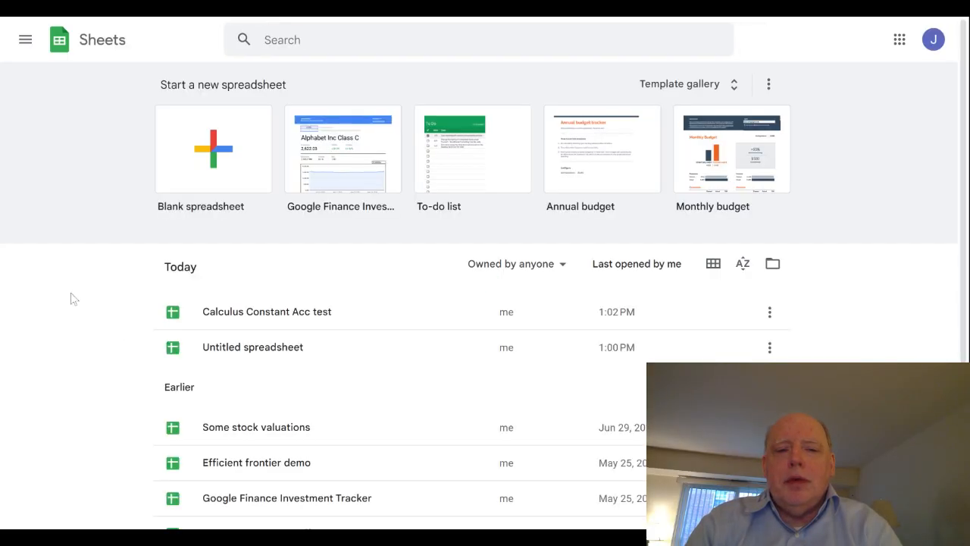
pyautogui.click(216, 155)
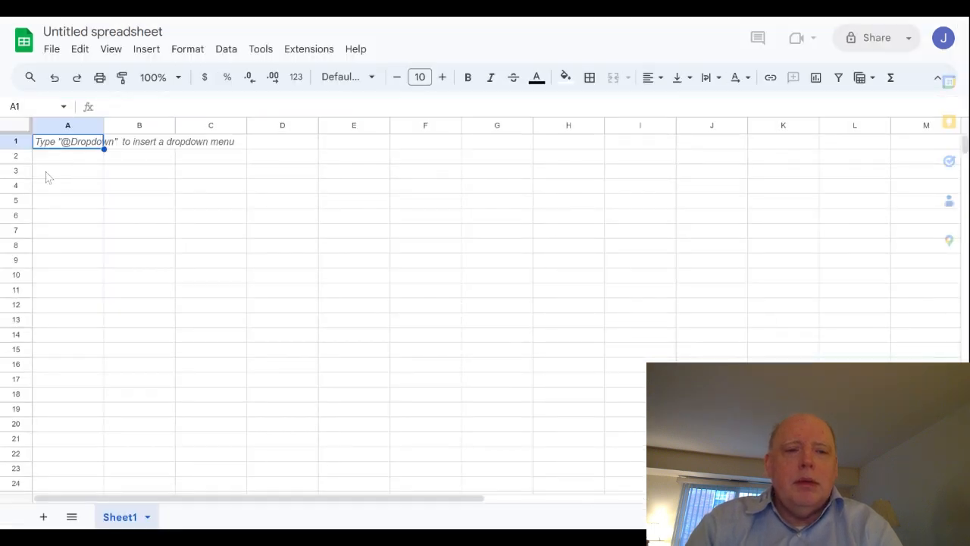
# Enter the column headers Time, Velocity and Distance in cells A3, B3 and C3
pyautogui.click(49, 173)
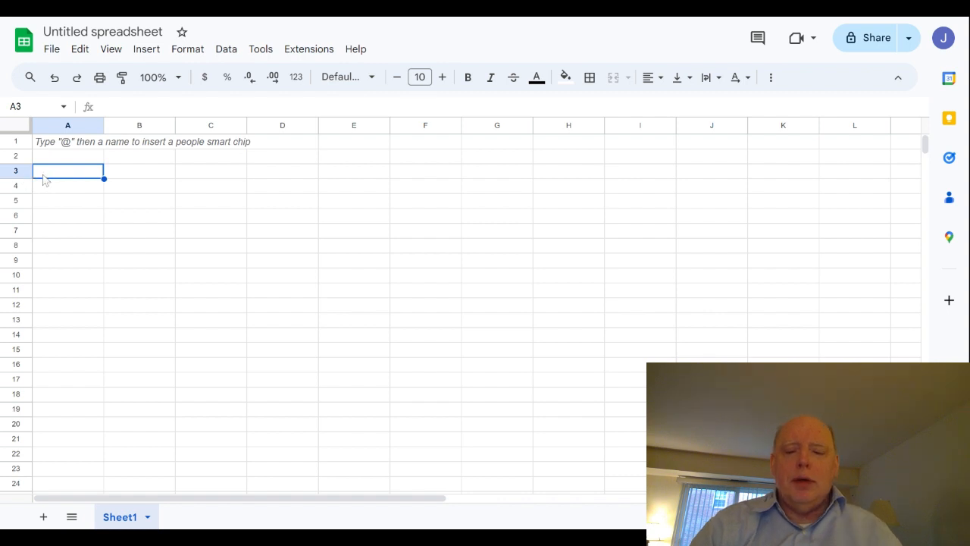
pyautogui.write('T')
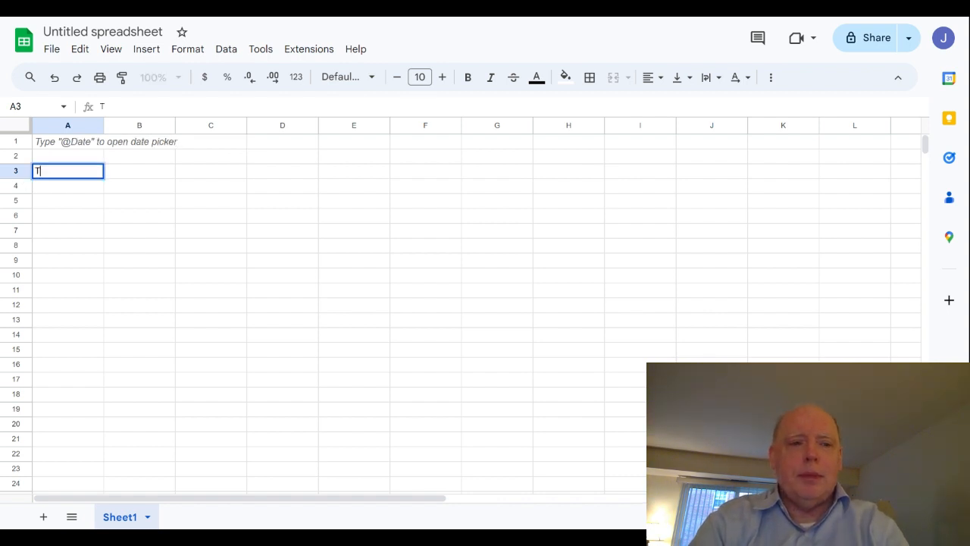
pyautogui.write('ime')
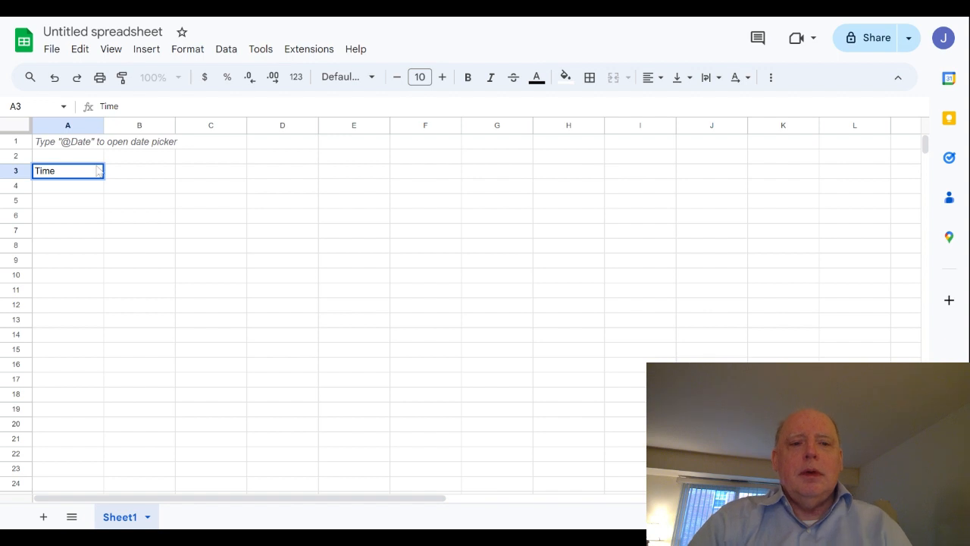
pyautogui.click(129, 176)
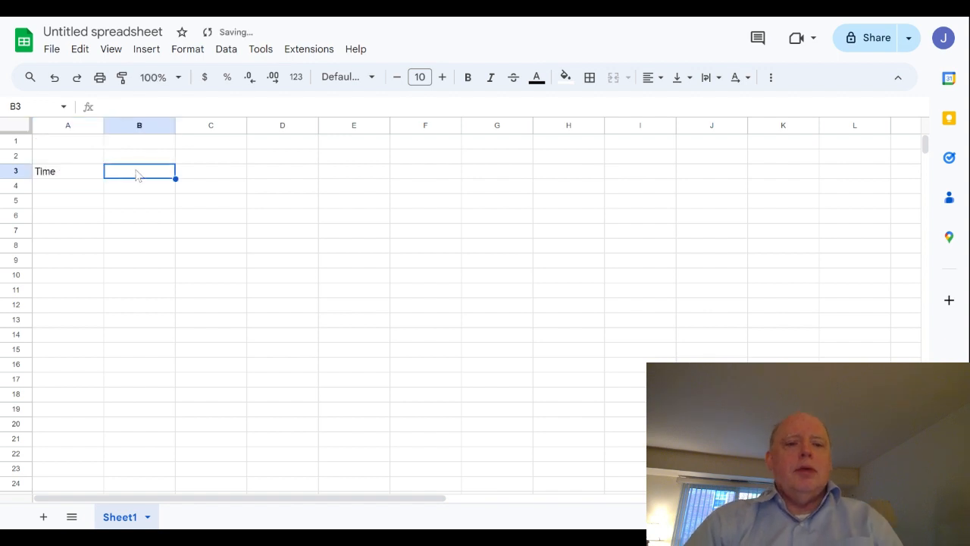
pyautogui.write('V')
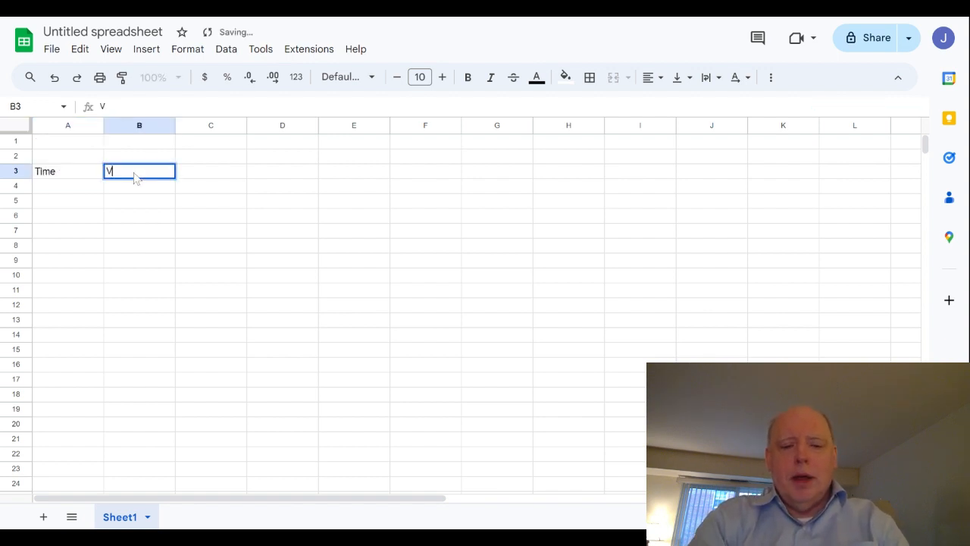
pyautogui.write('elocity')
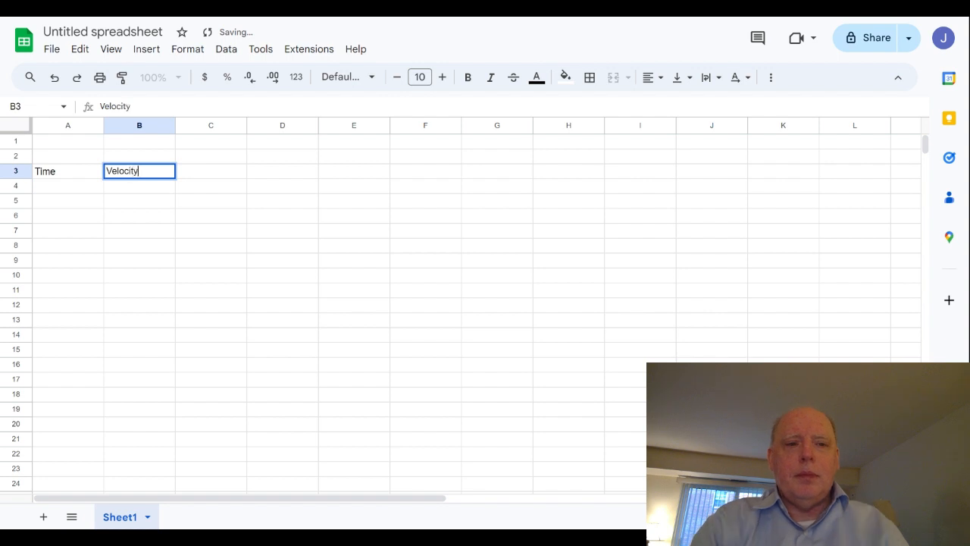
pyautogui.click(196, 176)
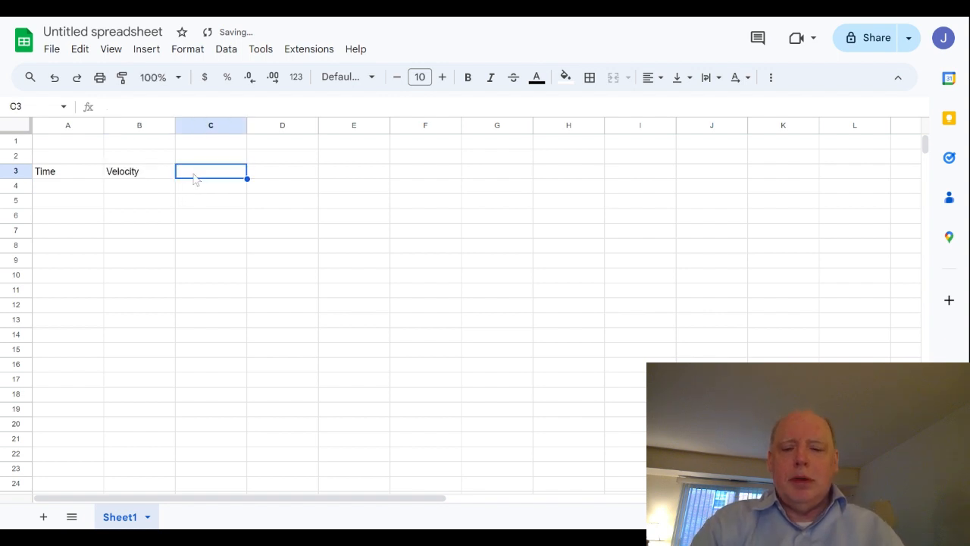
pyautogui.write('Distance')
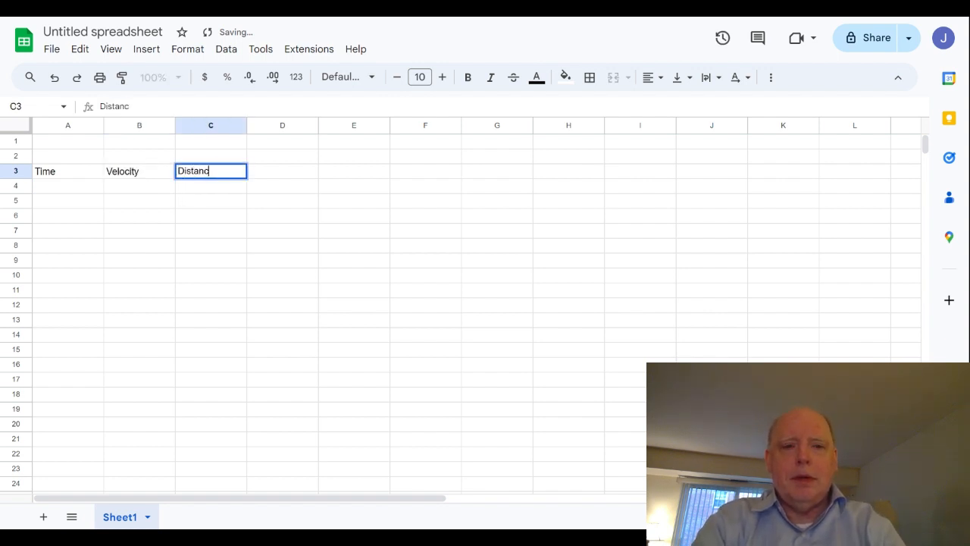
pyautogui.click(172, 249)
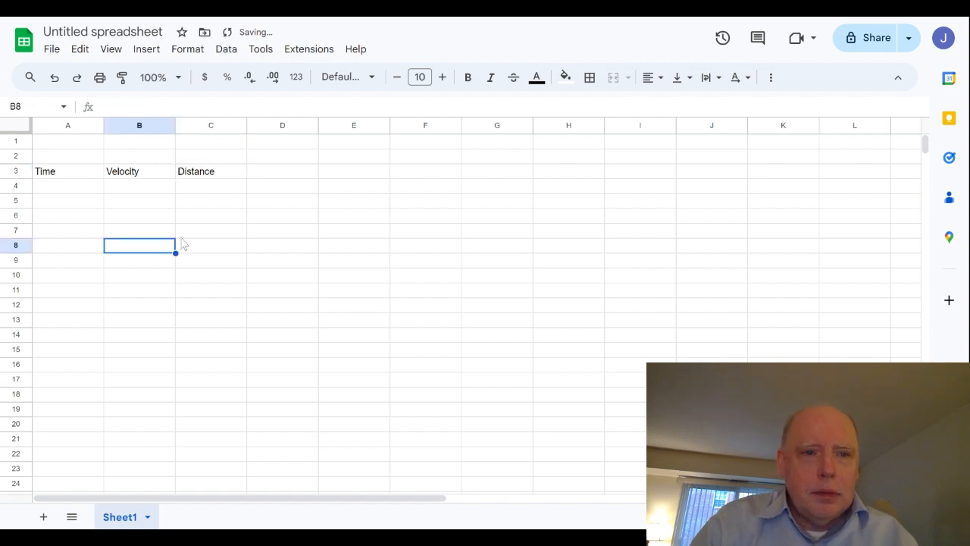
# Enter the starting time 0 in A4 and the formula =A4 + 1 in A5
pyautogui.click(53, 192)
pyautogui.write('0')
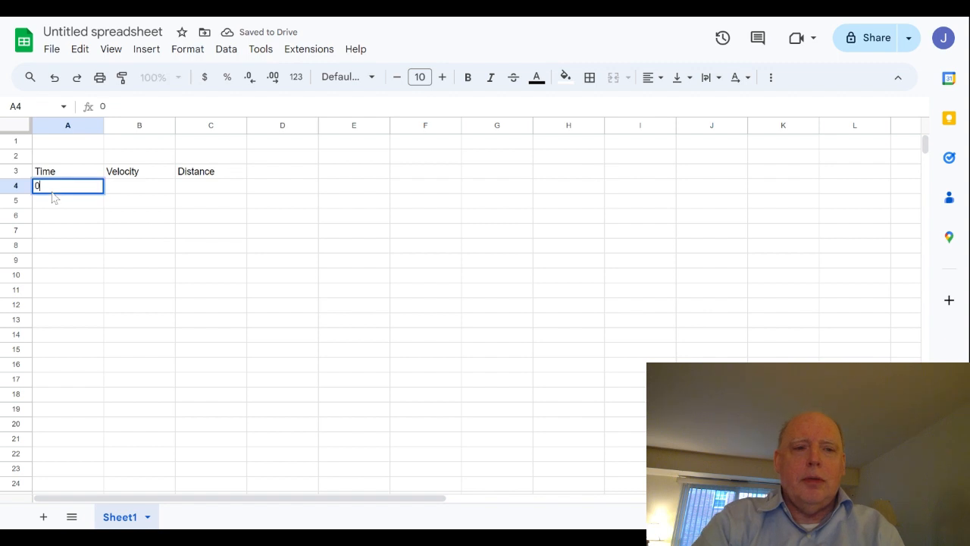
pyautogui.click(53, 203)
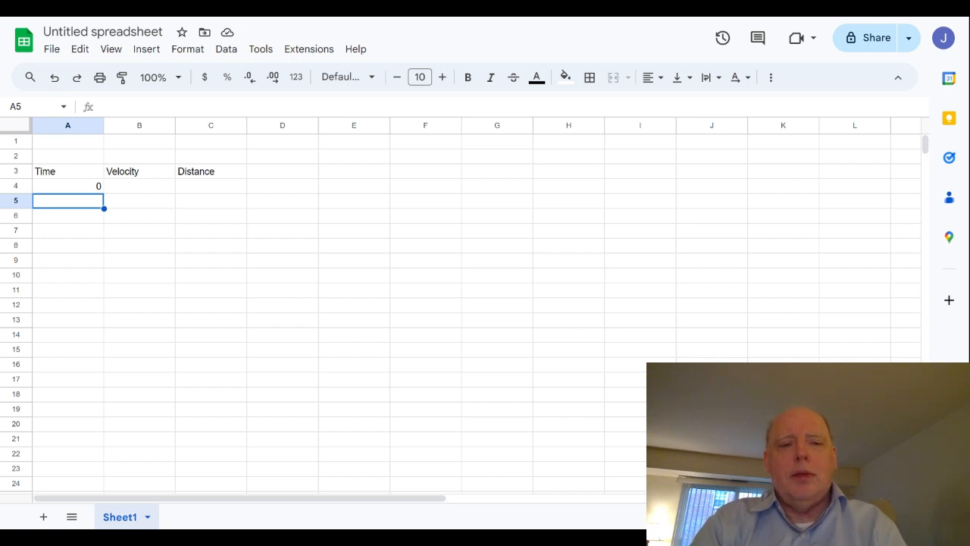
pyautogui.write('=')
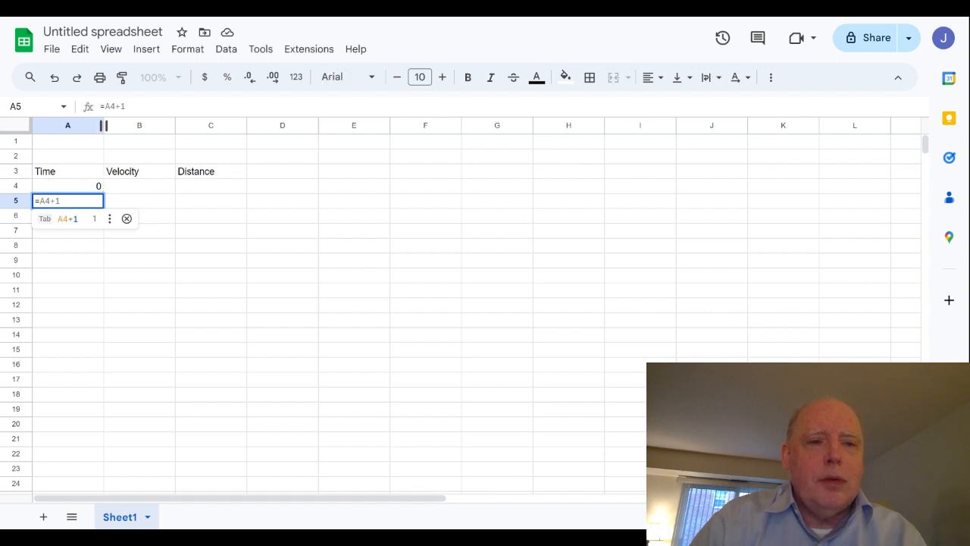
pyautogui.click(105, 107)
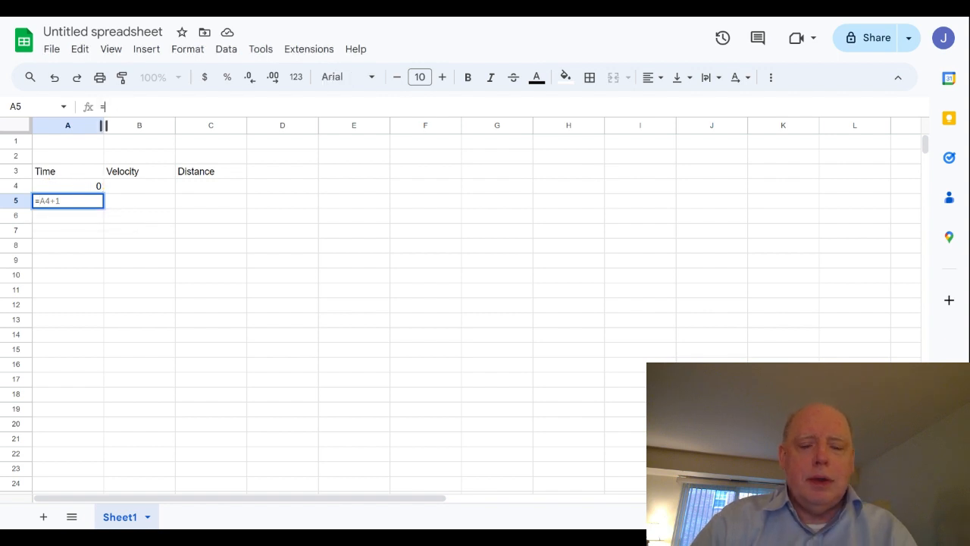
pyautogui.write('A4')
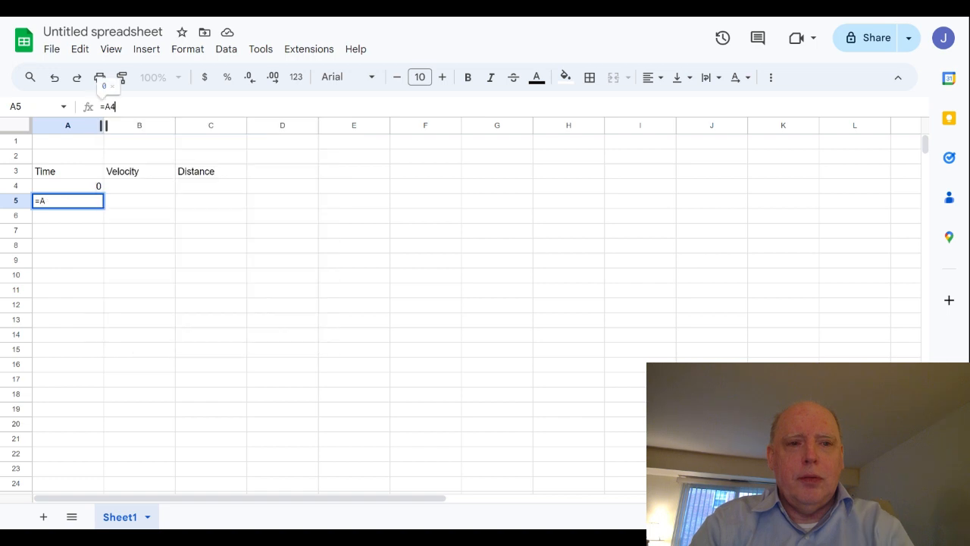
pyautogui.write(' + 1')
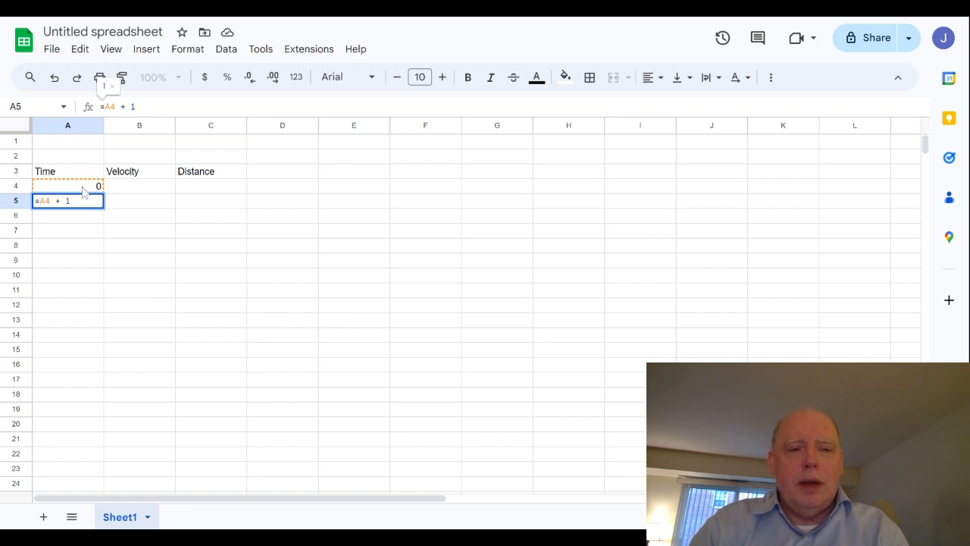
pyautogui.click(89, 235)
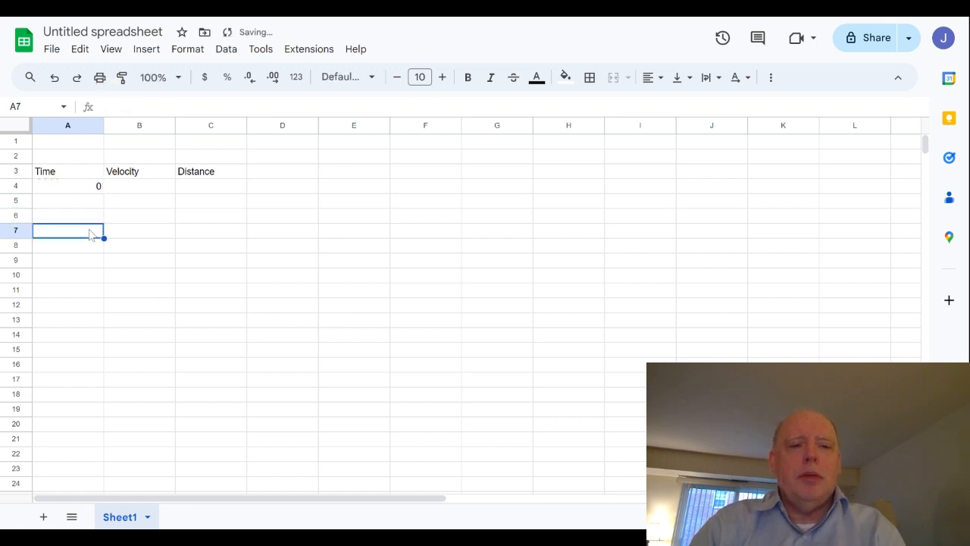
# Copy the time formula in A5 and paste it into the range A6:A20
pyautogui.click(59, 205)
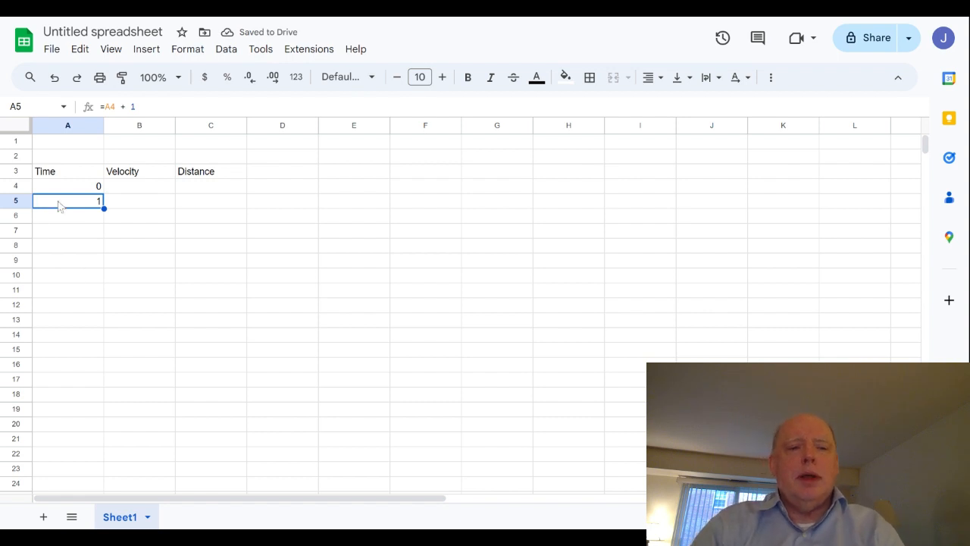
pyautogui.rightClick(60, 206)
pyautogui.click(103, 113)
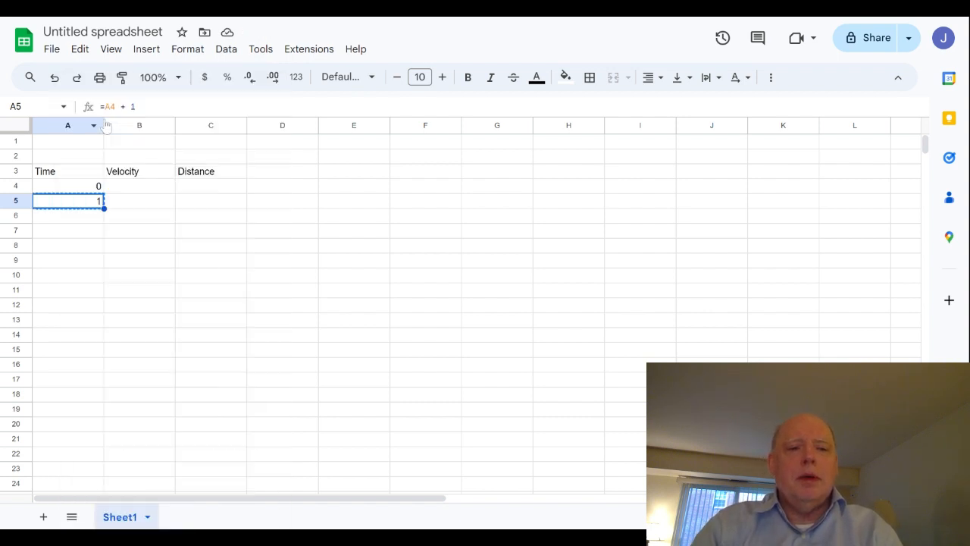
pyautogui.click(66, 219)
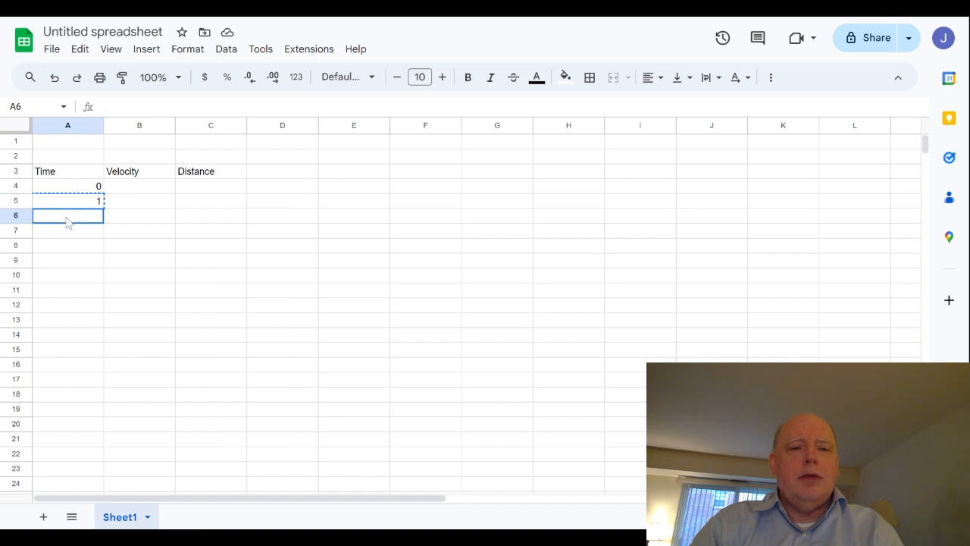
pyautogui.moveTo(66, 221); pyautogui.dragTo(73, 419)
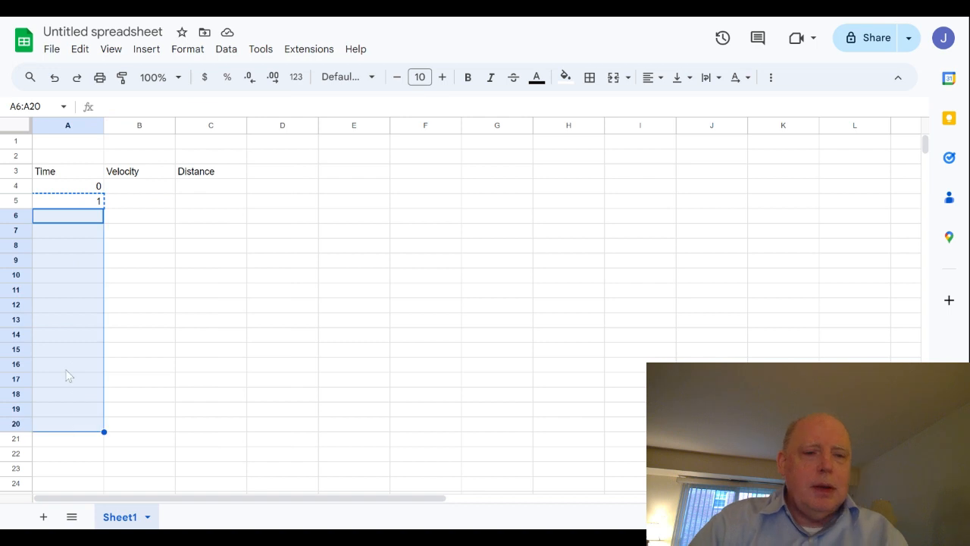
pyautogui.rightClick(64, 283)
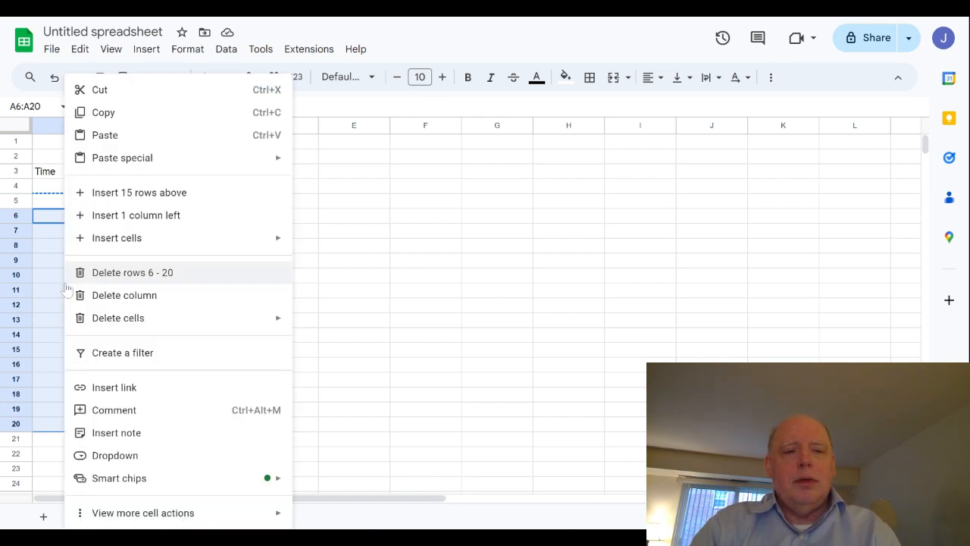
pyautogui.click(105, 135)
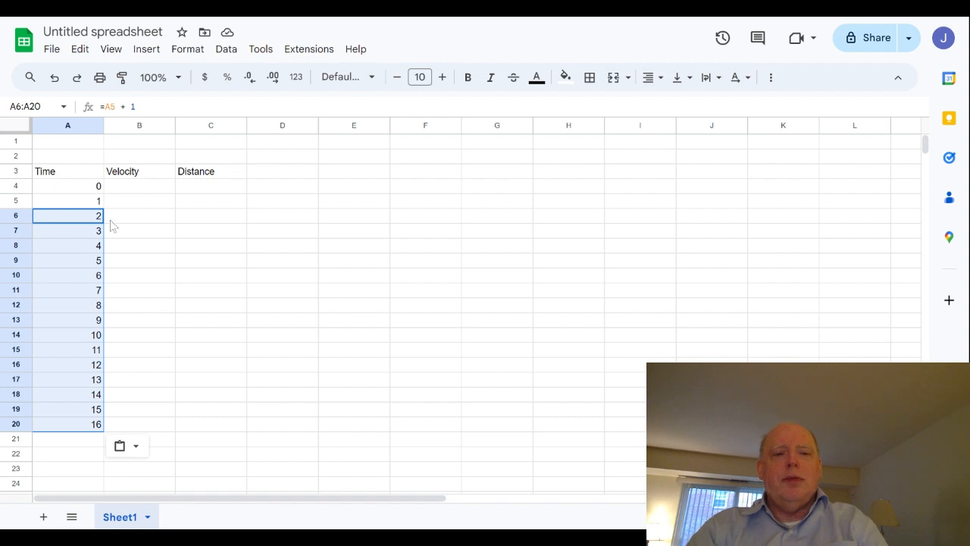
# Enter the initial velocity 40 in B4 and the formula =B4 - 5 in B5
pyautogui.click(128, 189)
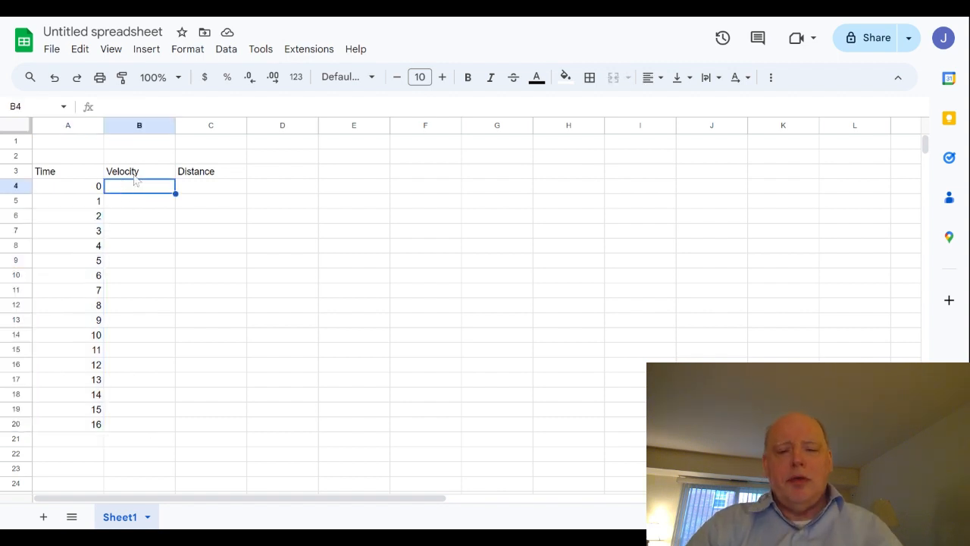
pyautogui.write('40')
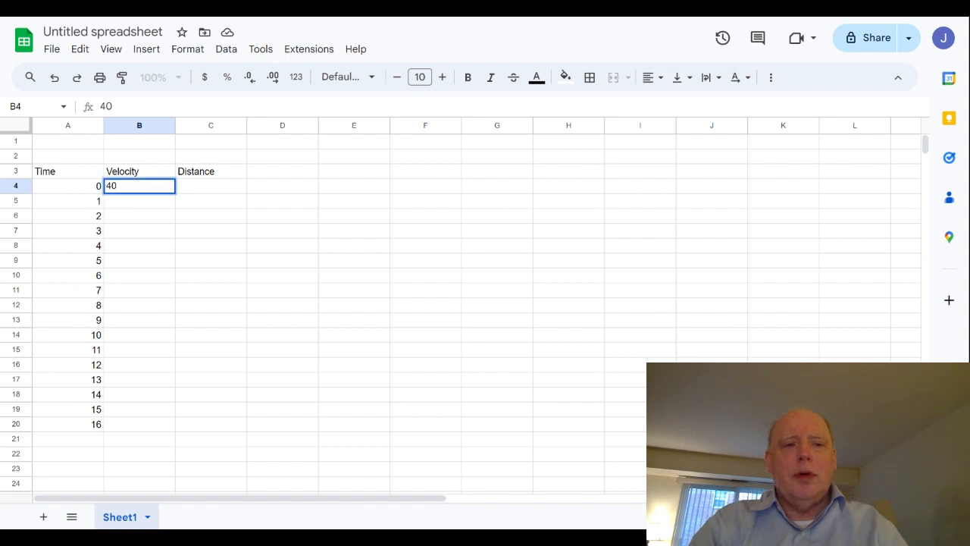
pyautogui.press('Return')
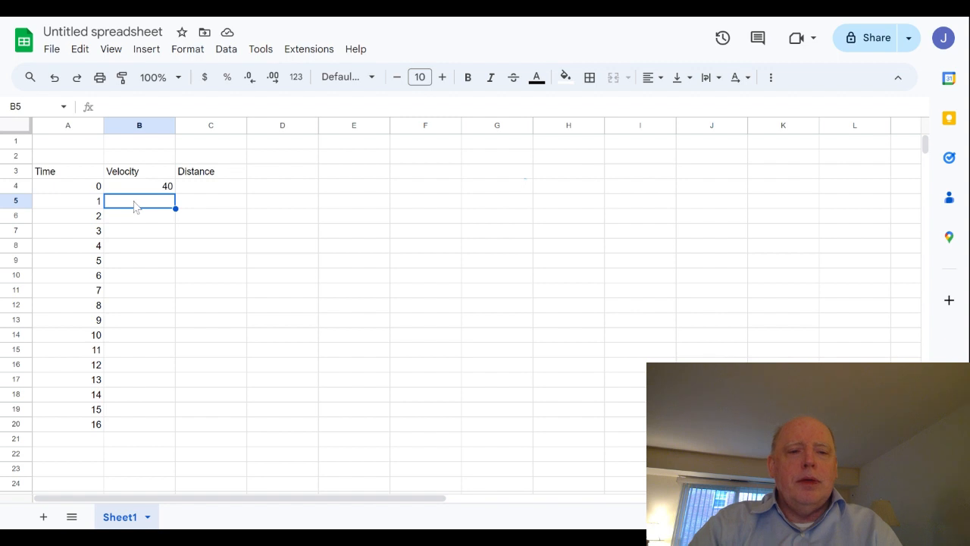
pyautogui.write('=')
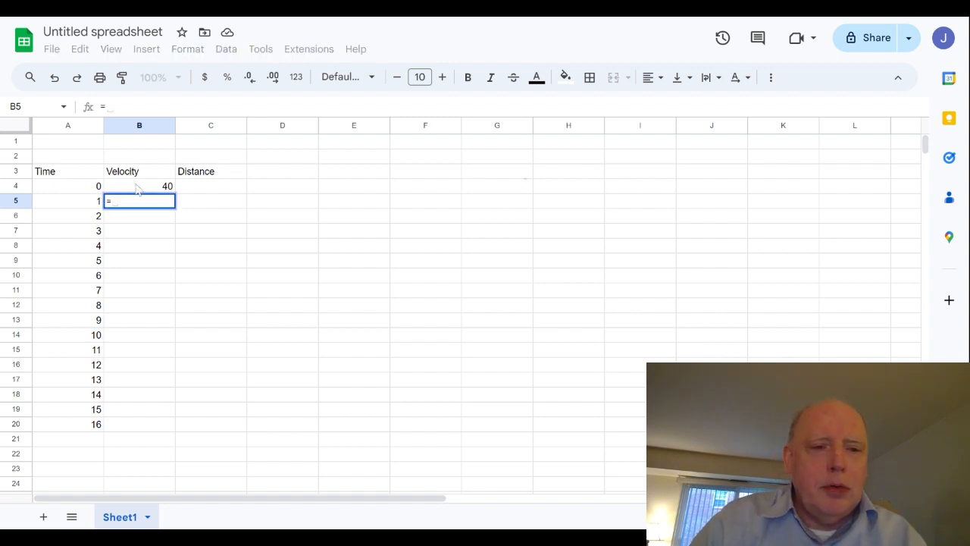
pyautogui.click(135, 187)
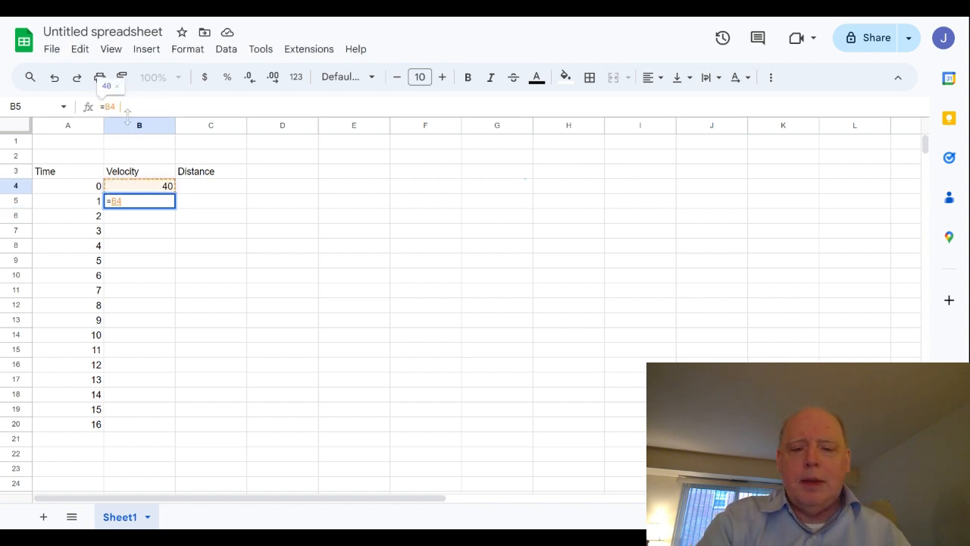
pyautogui.write('- 5')
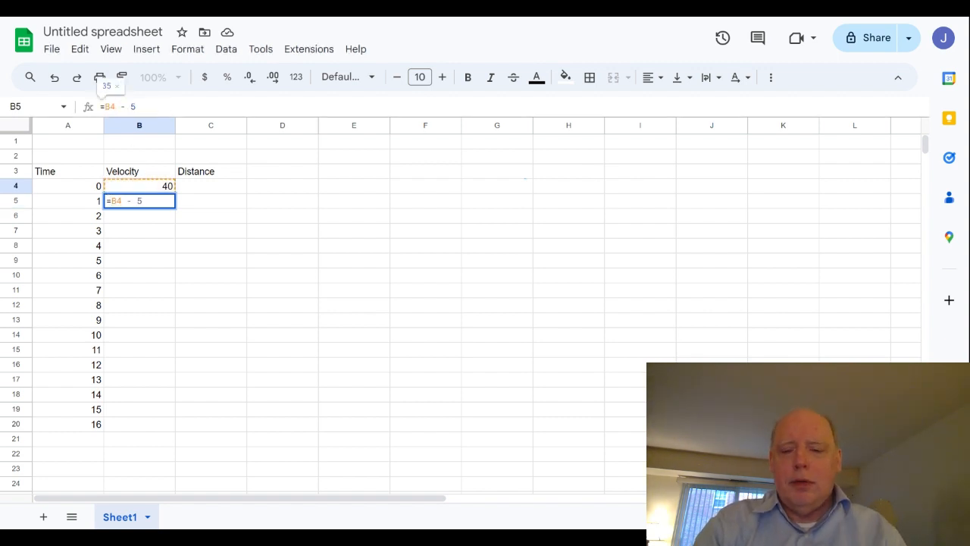
pyautogui.press('Return')
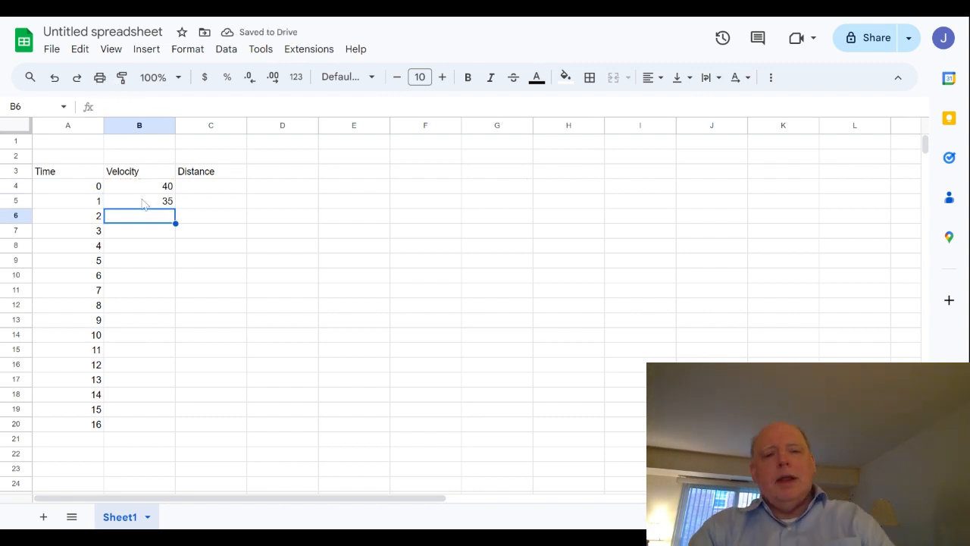
# Copy the velocity formula in B5 into the range B6:B20 and check the formulas in B5, B6 and B7
pyautogui.rightClick(139, 205)
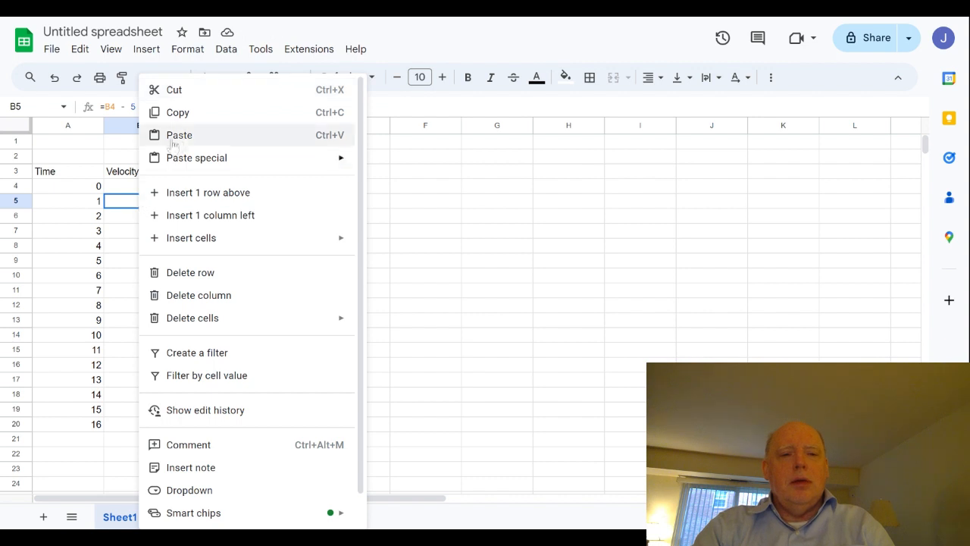
pyautogui.click(189, 113)
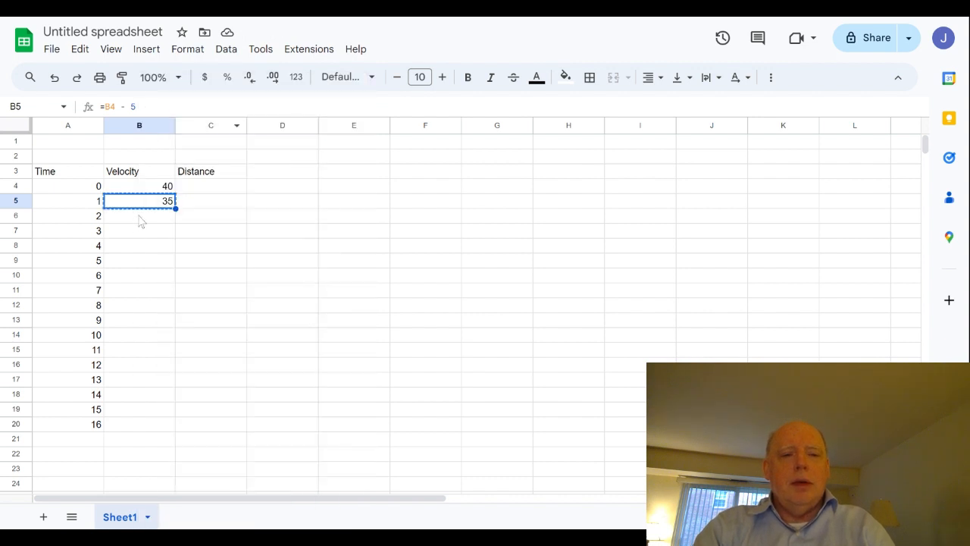
pyautogui.moveTo(141, 220); pyautogui.dragTo(137, 434)
pyautogui.rightClick(133, 297)
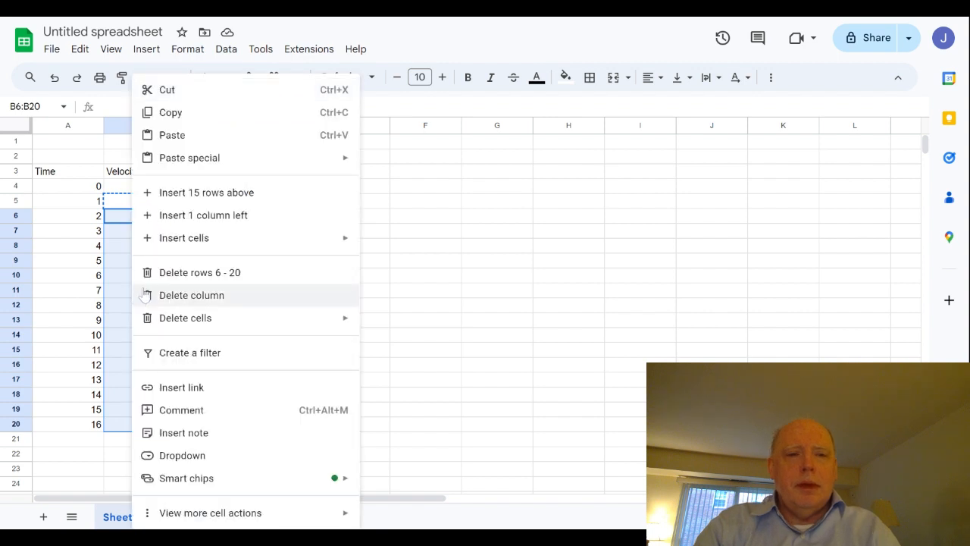
pyautogui.click(199, 135)
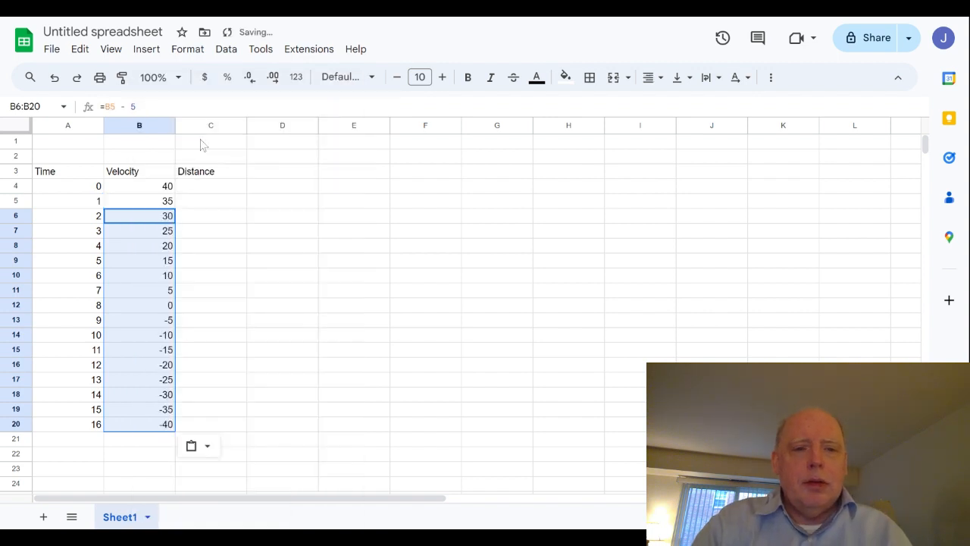
pyautogui.click(242, 279)
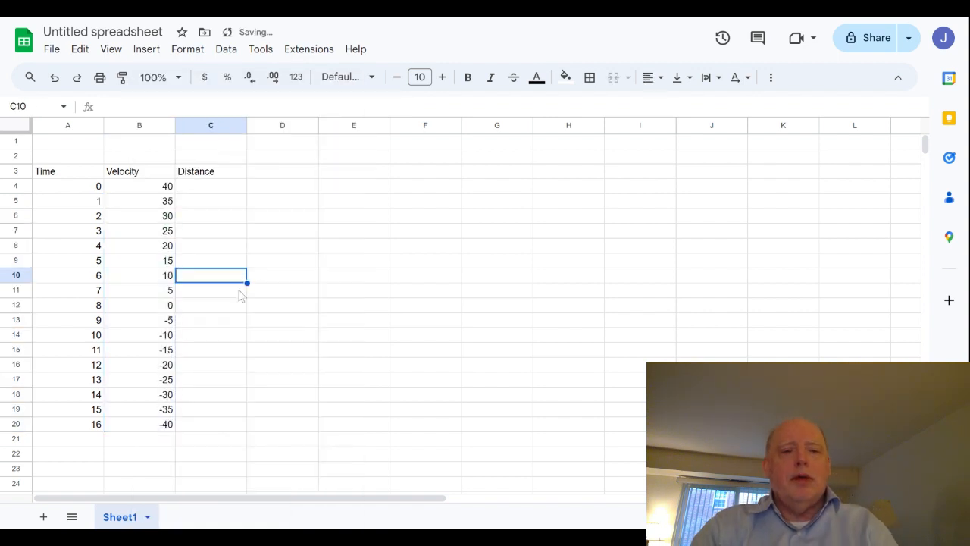
pyautogui.click(136, 202)
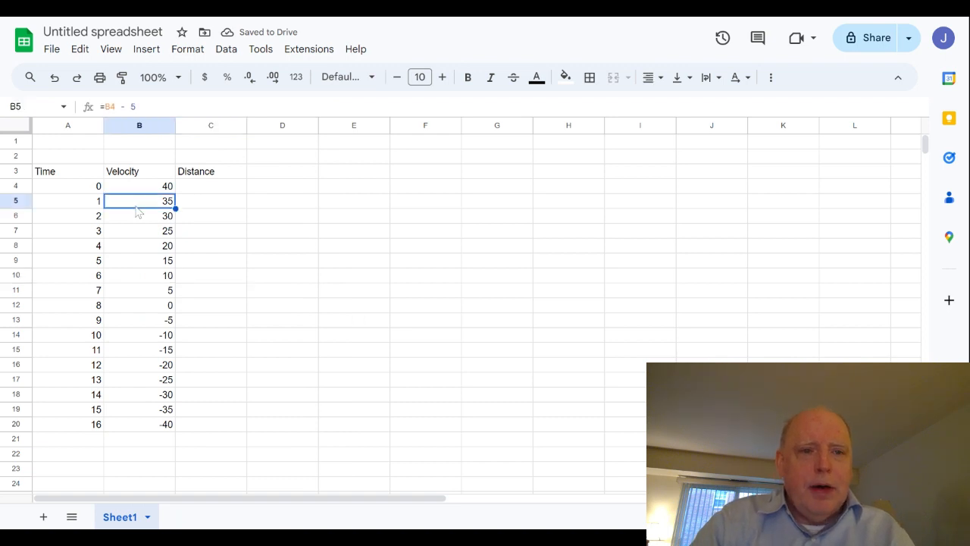
pyautogui.click(129, 221)
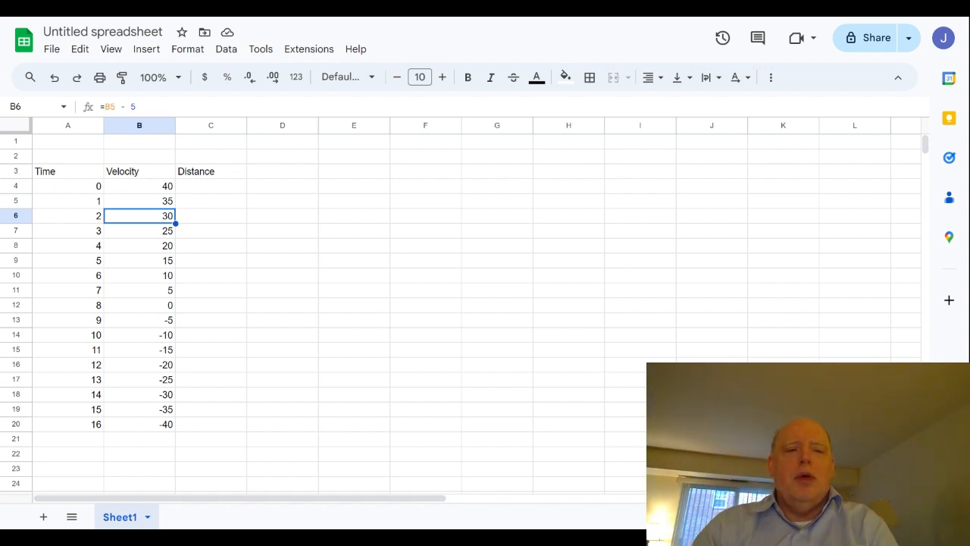
pyautogui.click(128, 236)
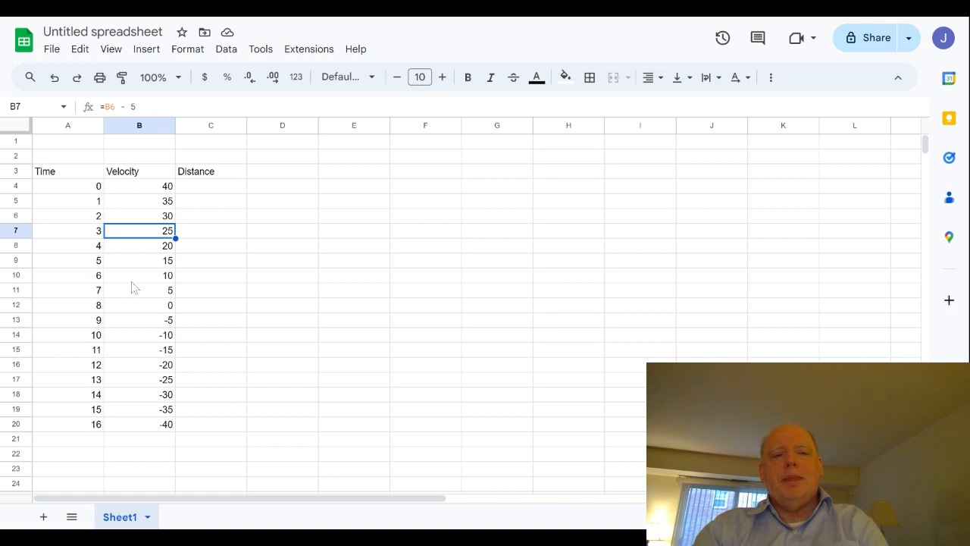
# Enter the starting distance 0 in cell C4
pyautogui.click(195, 188)
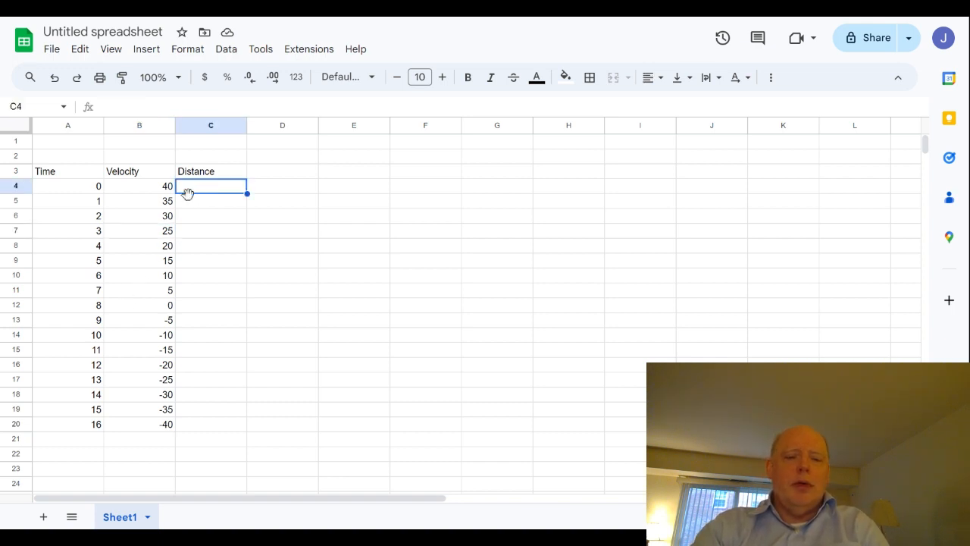
pyautogui.write('0')
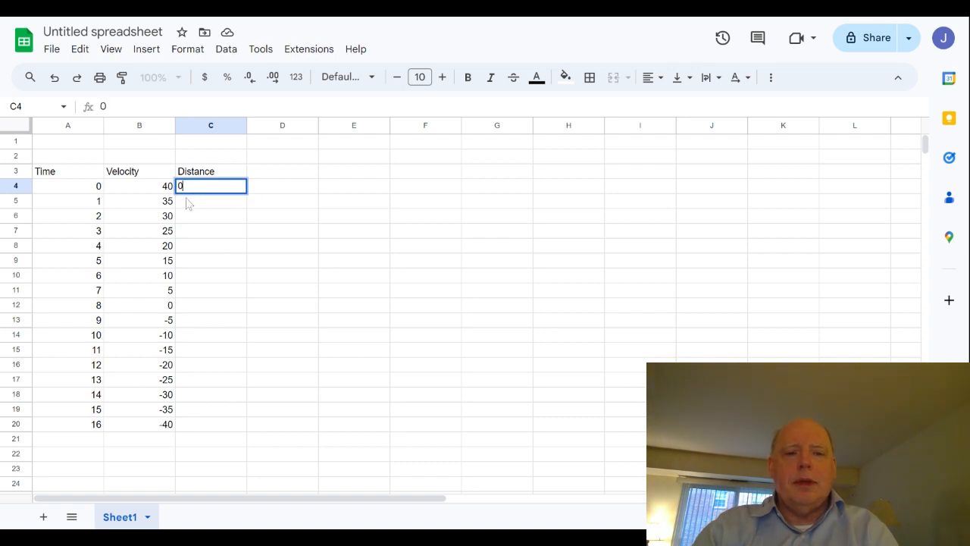
pyautogui.press('Return')
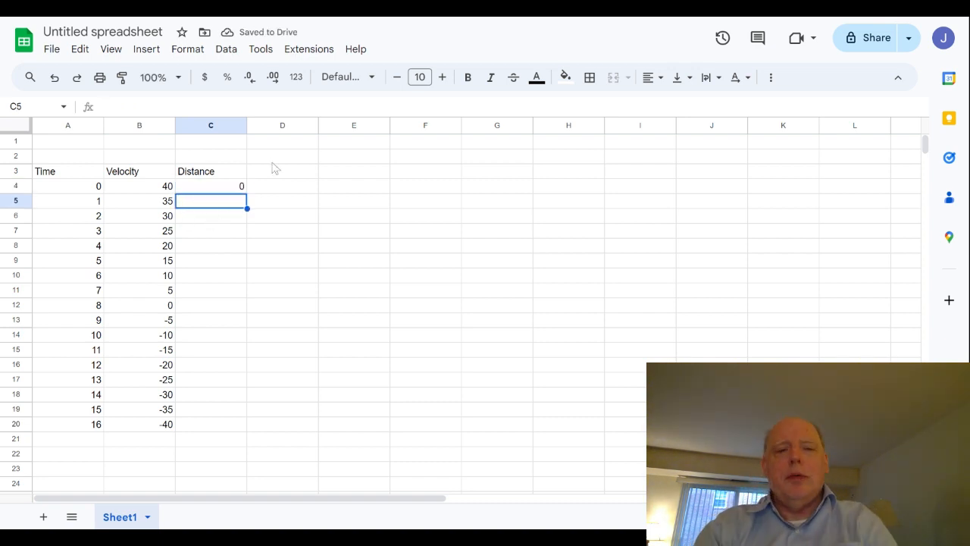
pyautogui.click(195, 191)
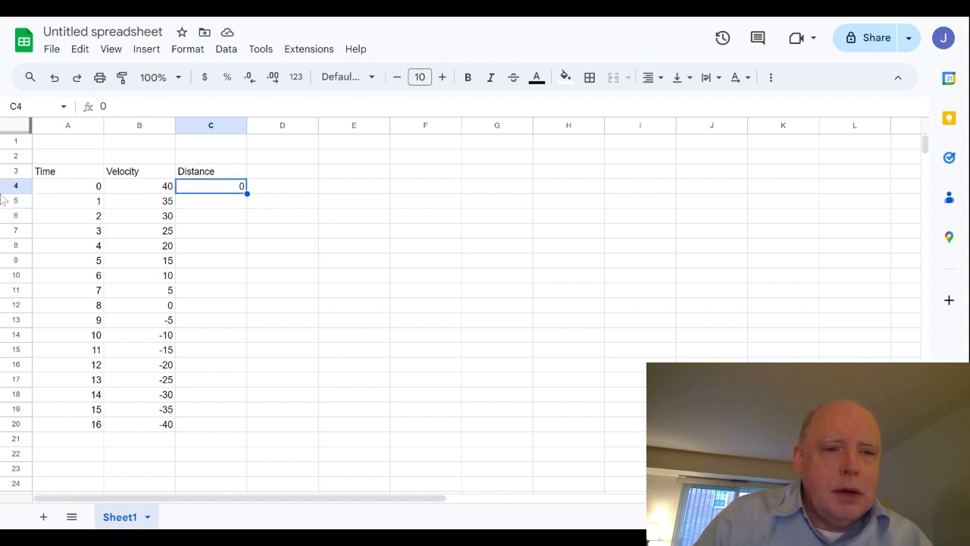
pyautogui.click(132, 109)
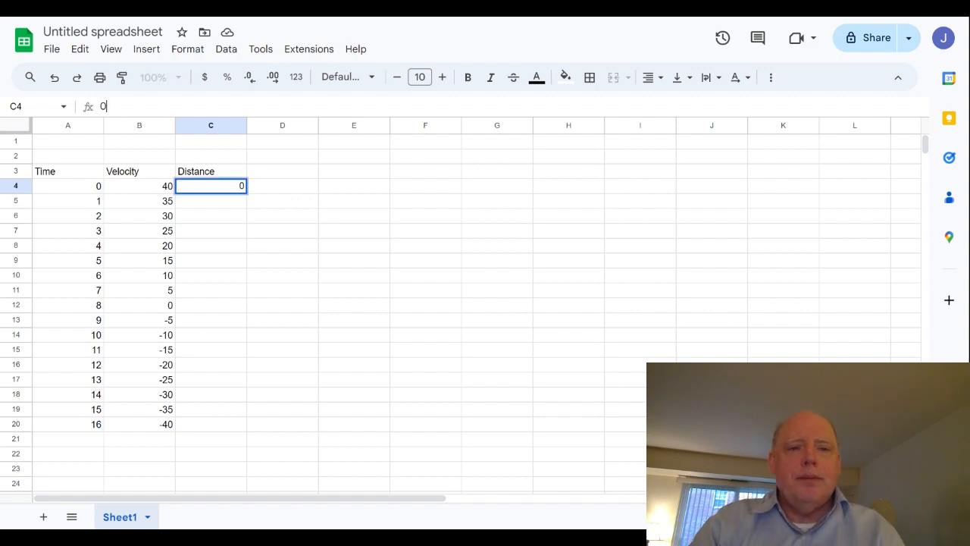
pyautogui.click(222, 186)
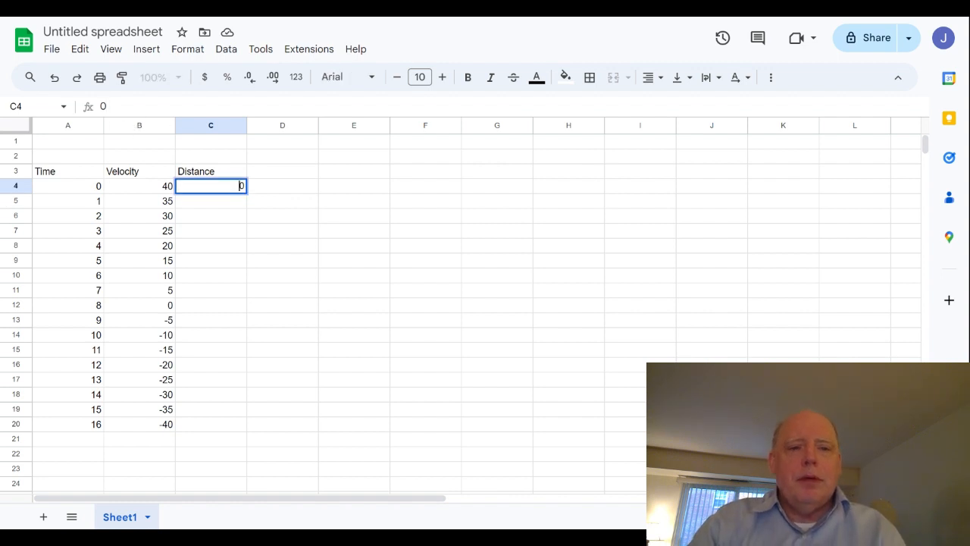
# Enter the distance formula =C4 + (B4+B5)/2 in cell C5, adding the average velocity to the previous distance
pyautogui.click(190, 205)
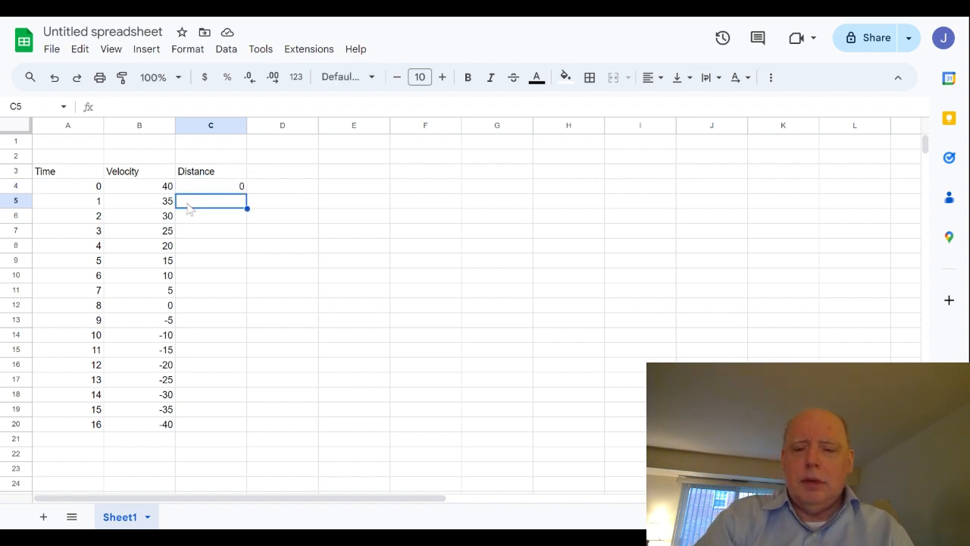
pyautogui.write('=C')
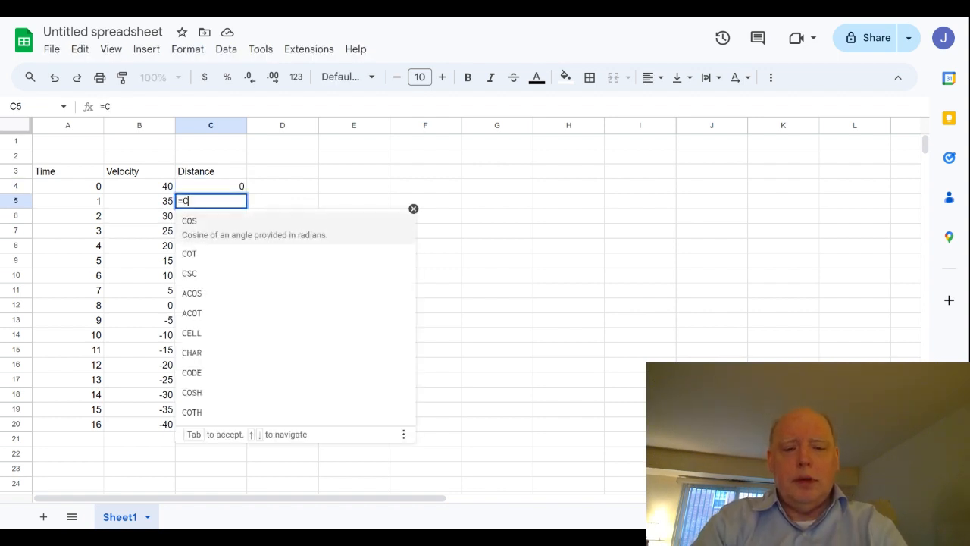
pyautogui.write('4 ')
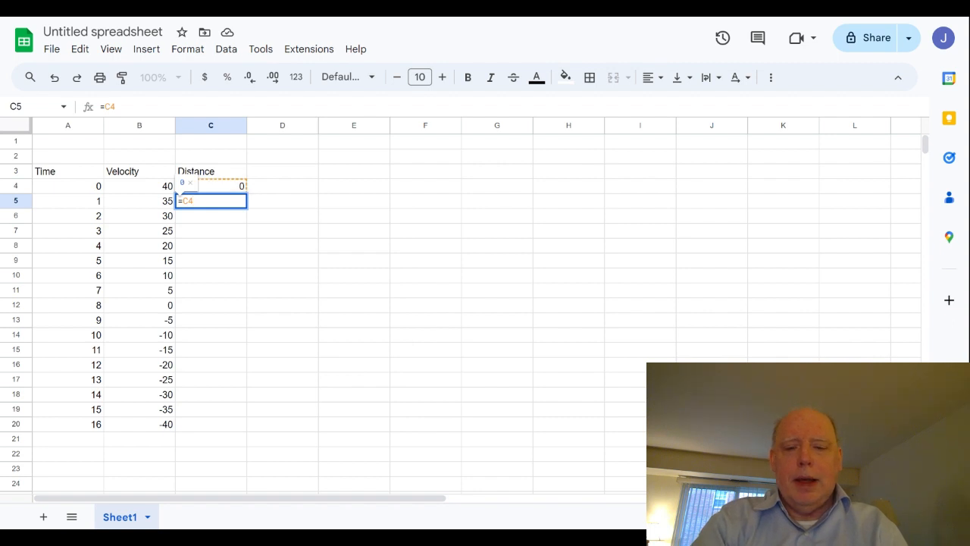
pyautogui.write('+')
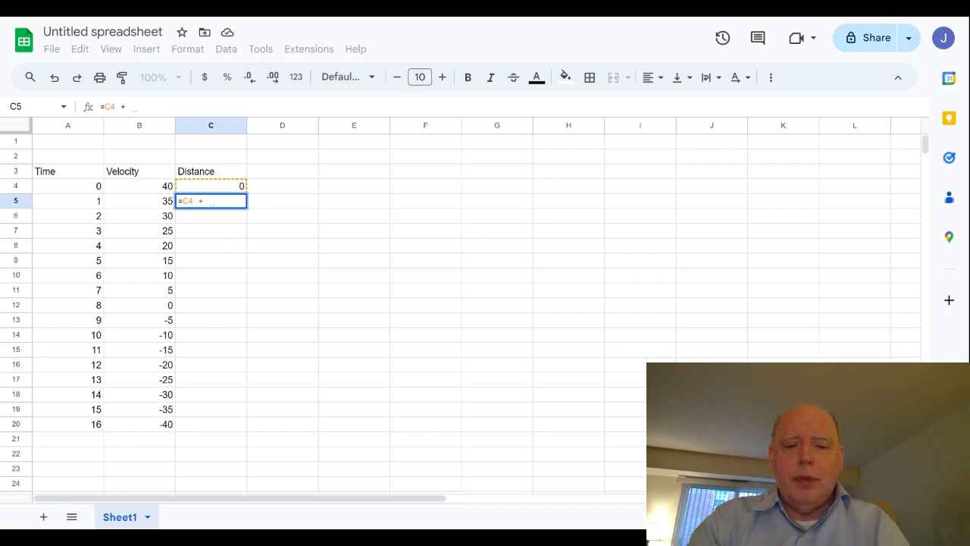
pyautogui.write('(')
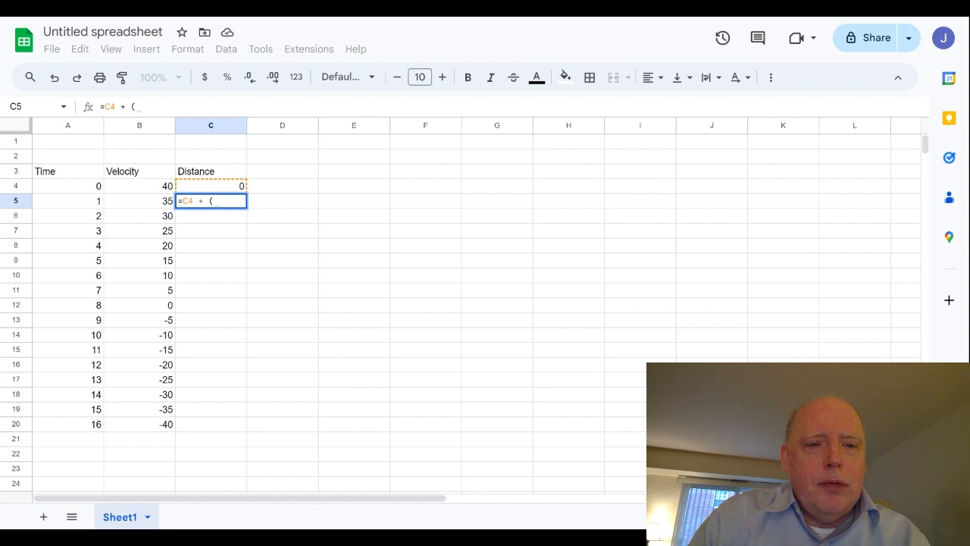
pyautogui.click(142, 188)
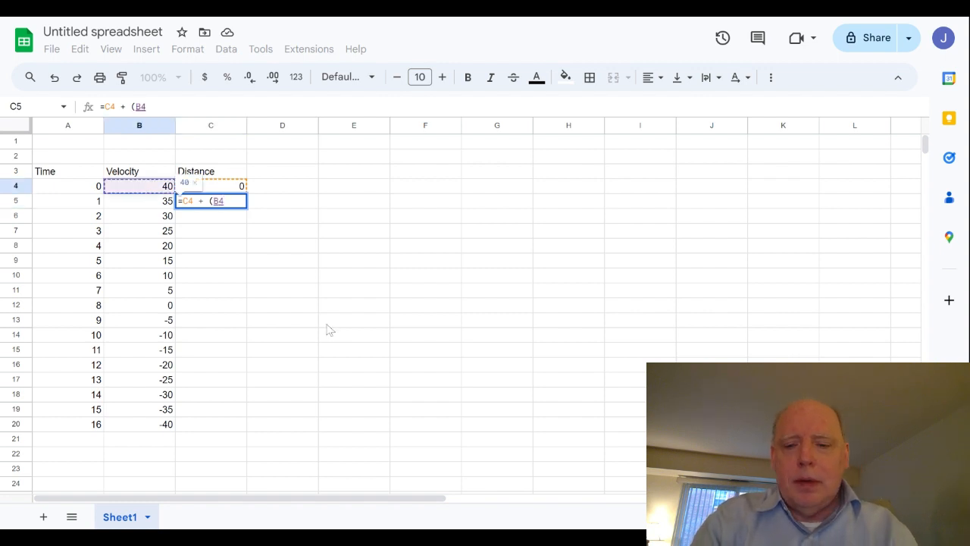
pyautogui.write('+')
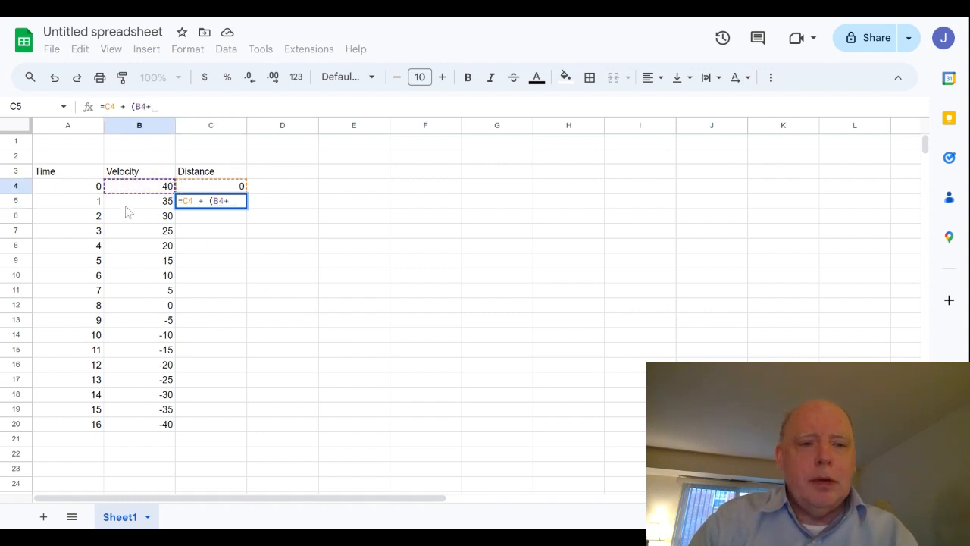
pyautogui.click(128, 203)
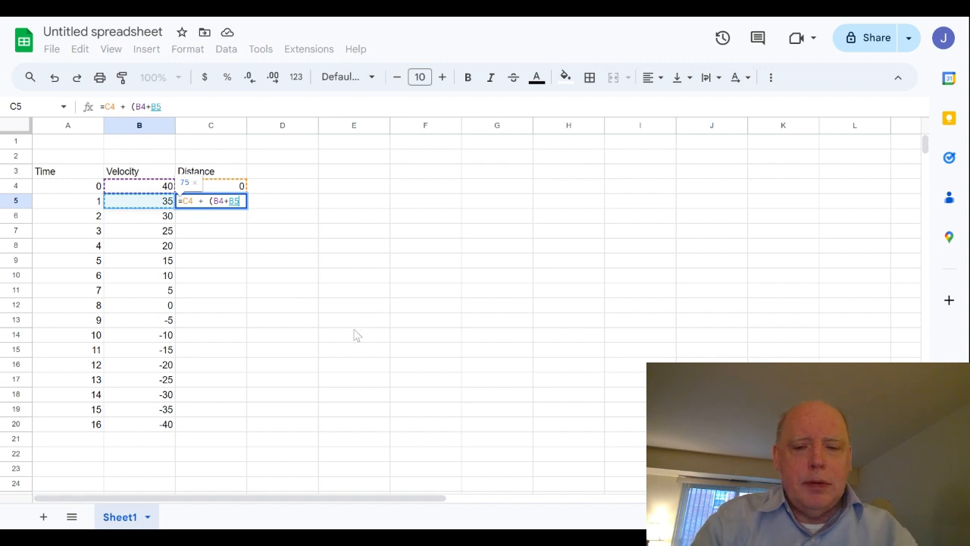
pyautogui.write(')')
pyautogui.click(168, 107)
pyautogui.write('/2')
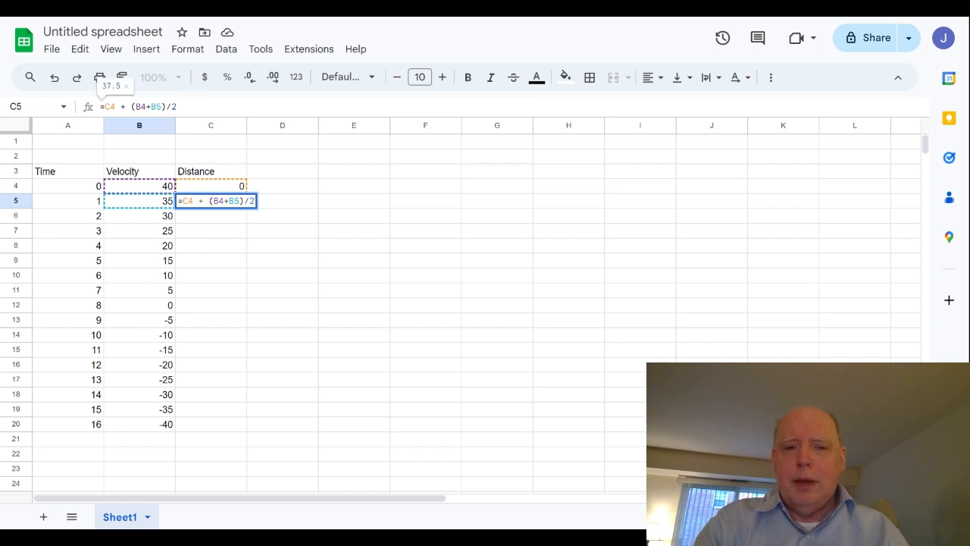
pyautogui.press('Return')
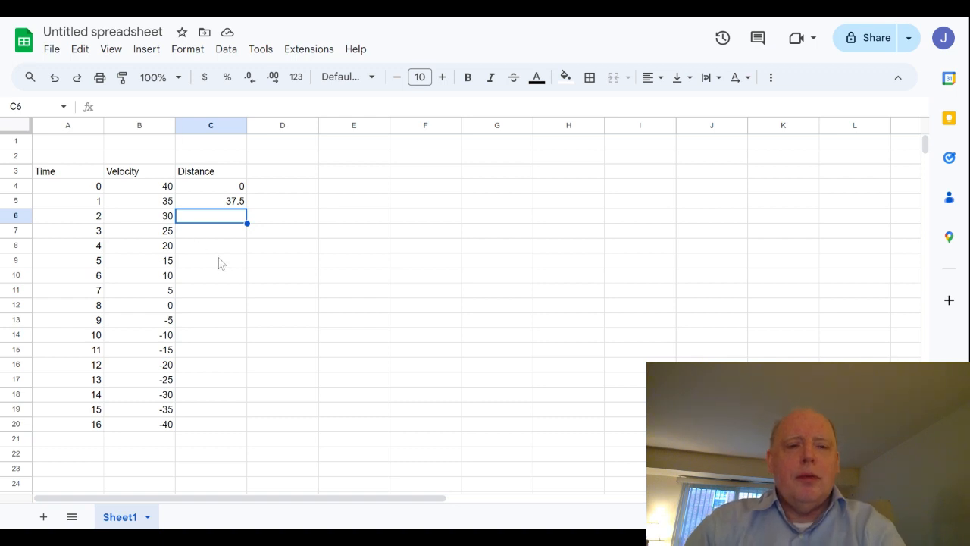
# Copy the distance formula in C5 and paste it into the range C6:C20
pyautogui.click(201, 203)
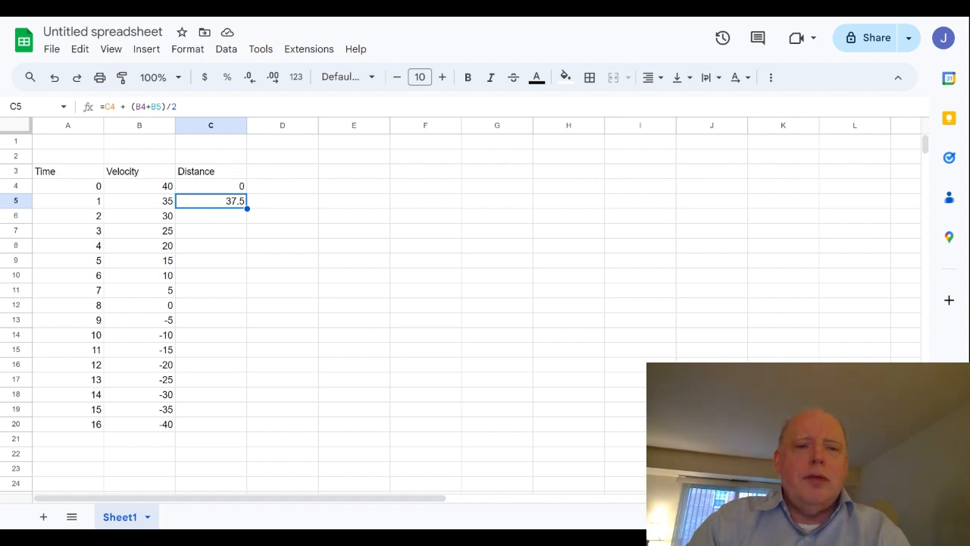
pyautogui.rightClick(202, 203)
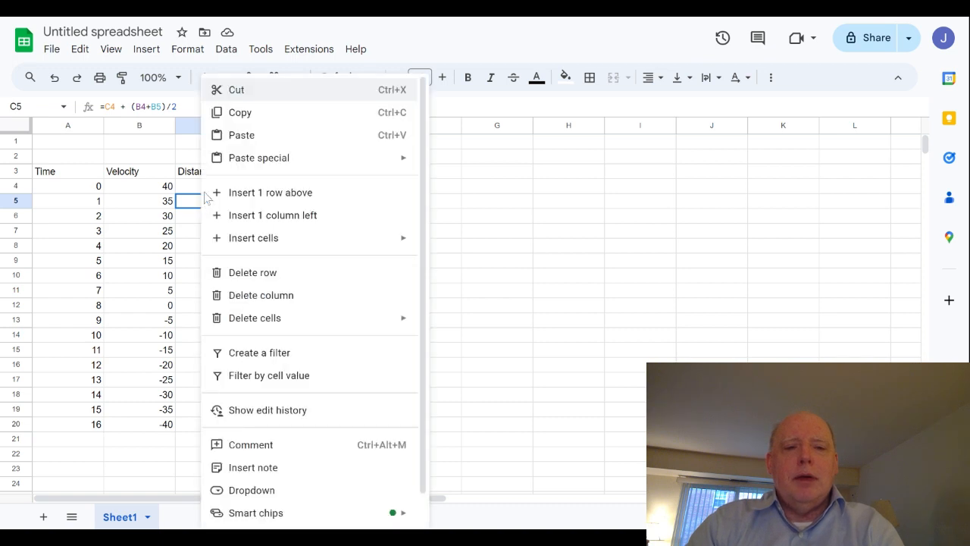
pyautogui.click(241, 113)
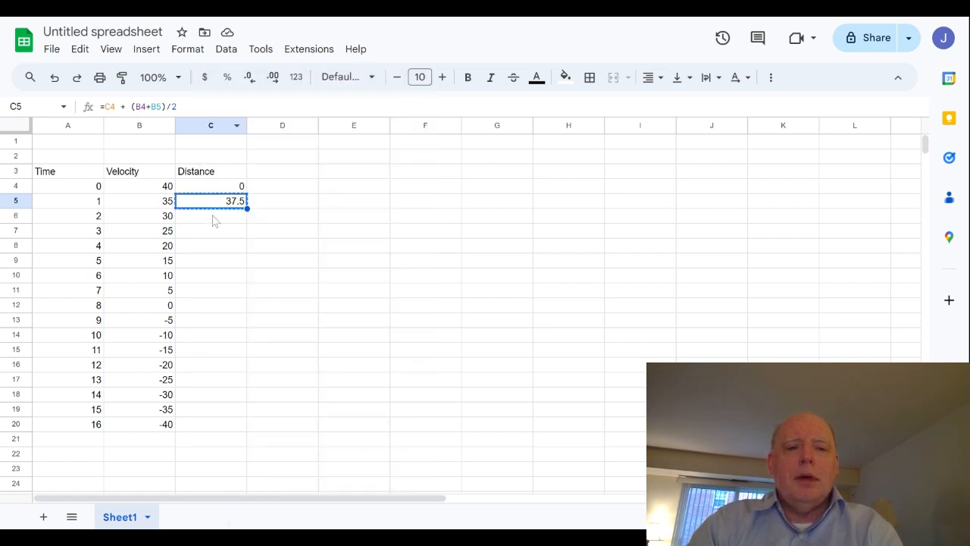
pyautogui.moveTo(206, 219); pyautogui.dragTo(210, 429)
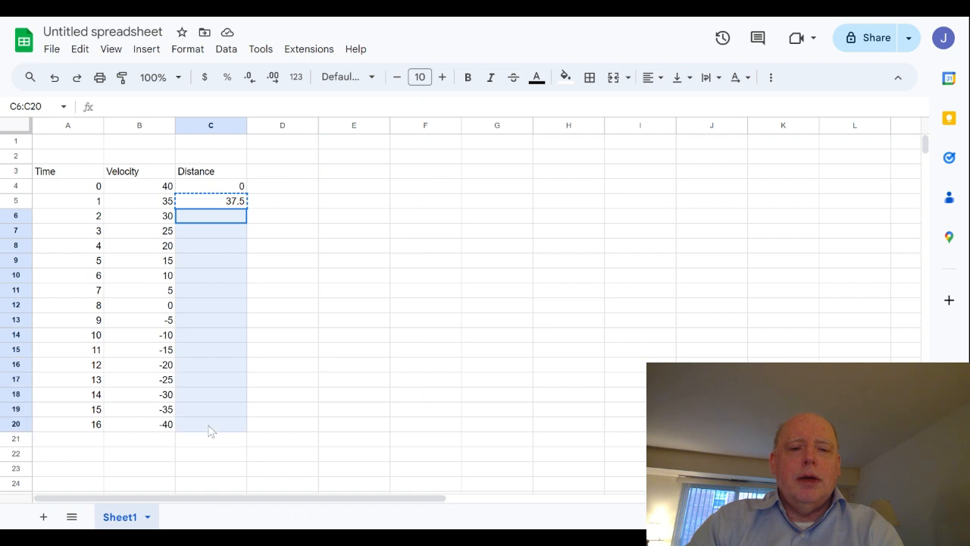
pyautogui.rightClick(202, 300)
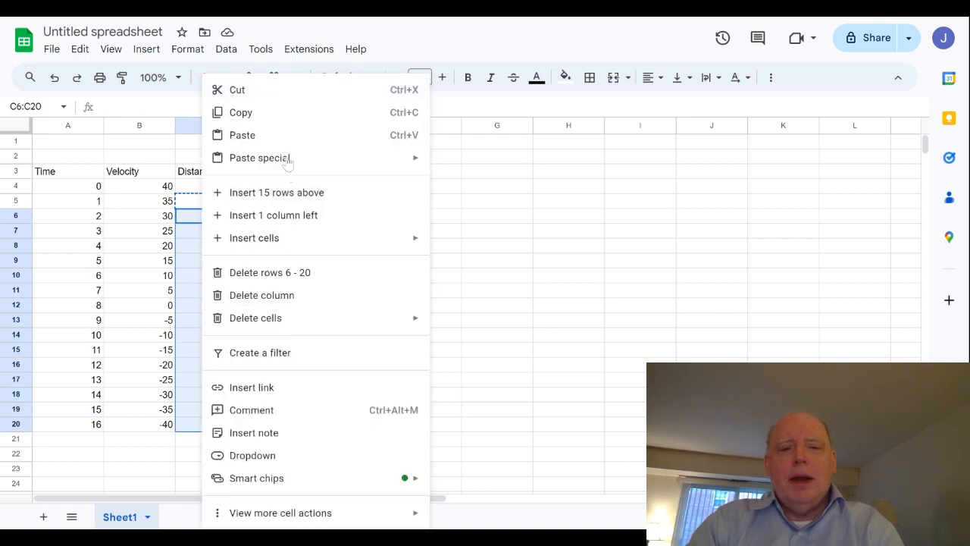
pyautogui.moveTo(283, 158)
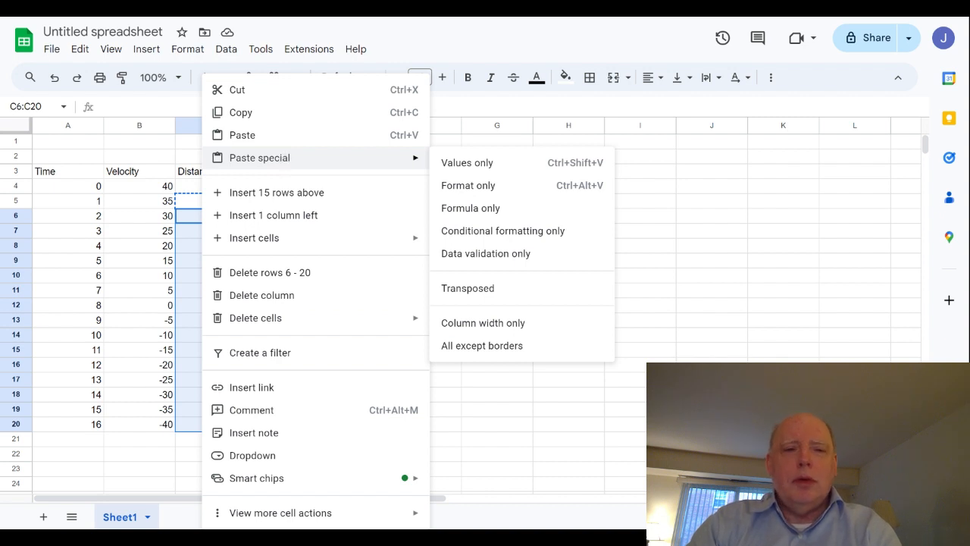
pyautogui.click(275, 139)
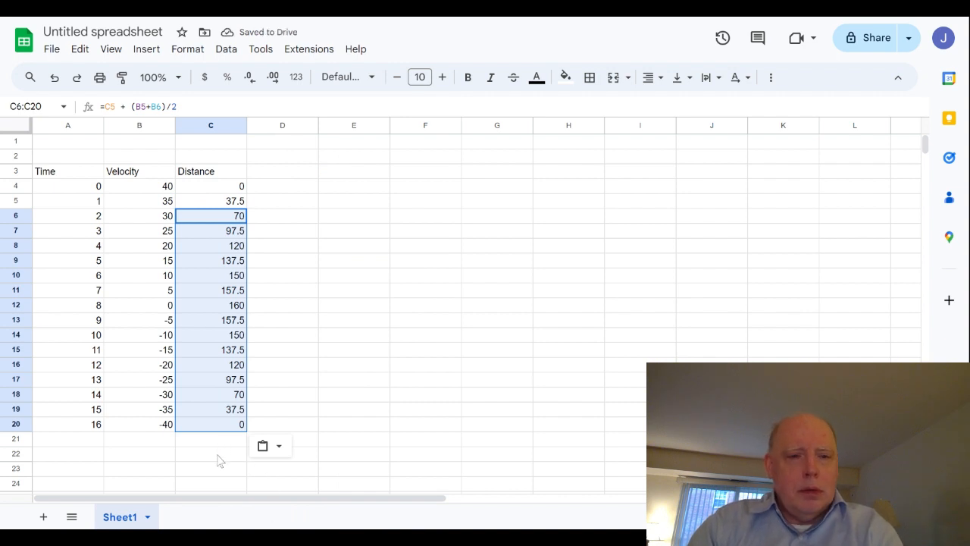
# Clear the rows after time 8 by deleting the contents of the range A13:C20
pyautogui.click(82, 354)
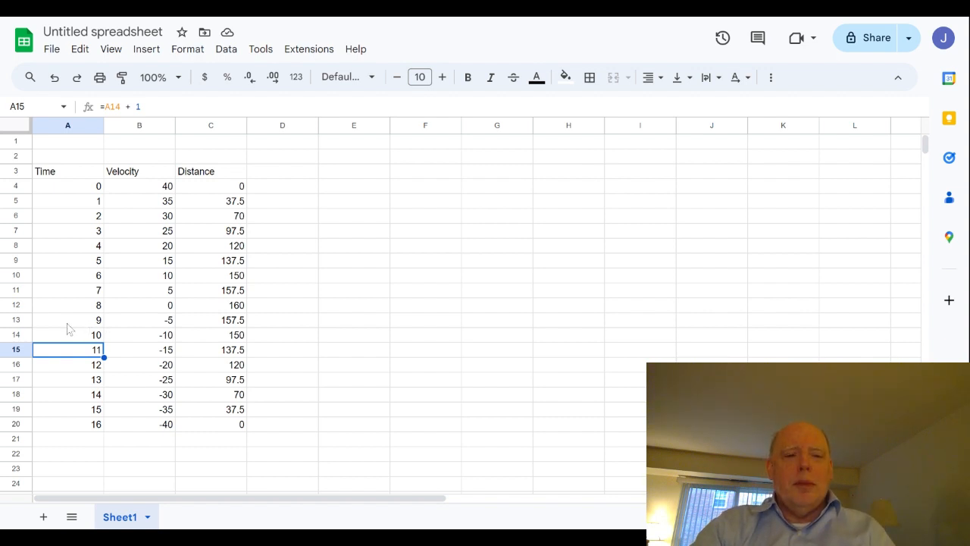
pyautogui.moveTo(67, 326); pyautogui.dragTo(239, 435)
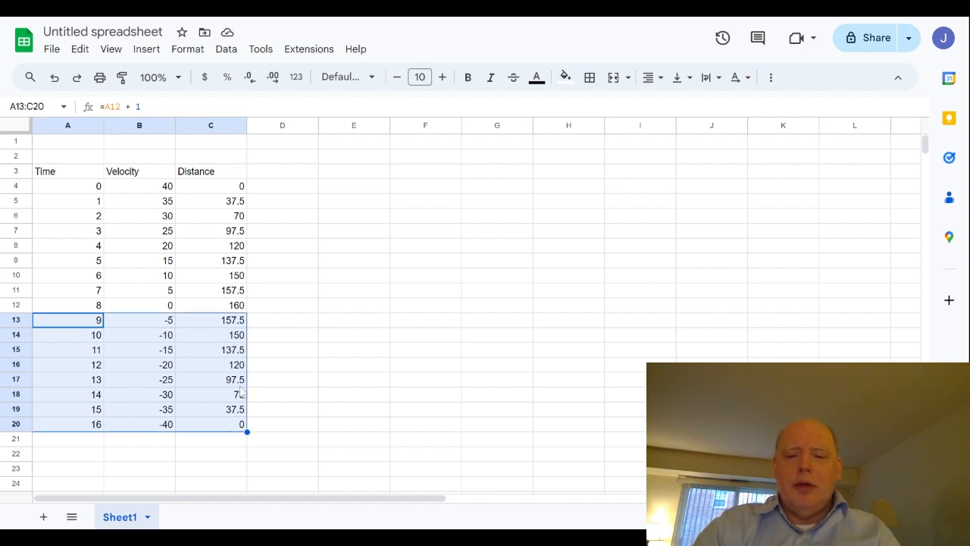
pyautogui.press('Delete')
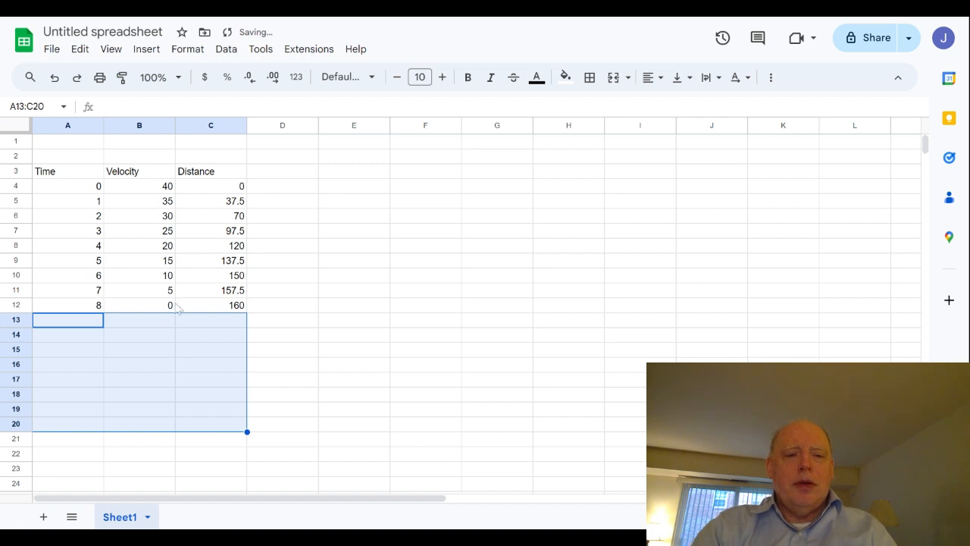
pyautogui.click(149, 308)
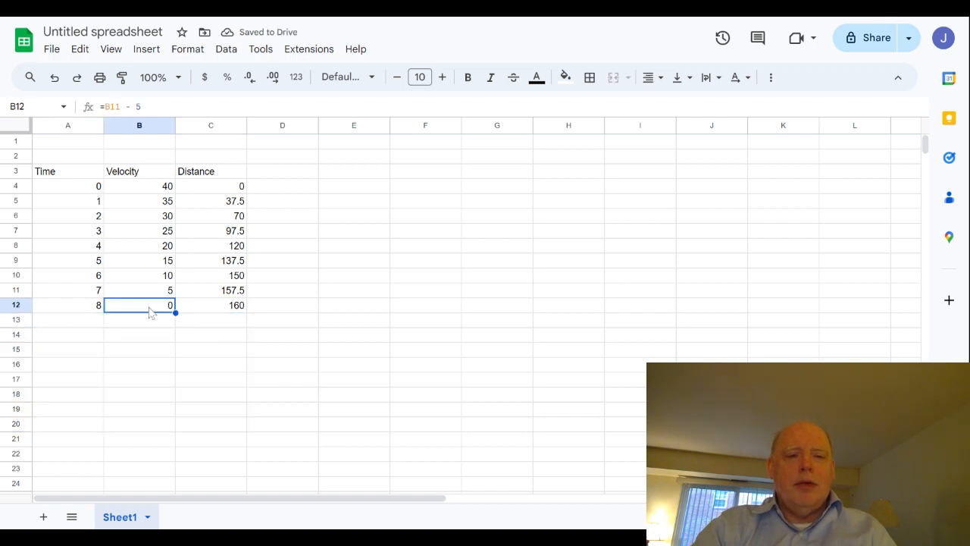
# Make the final distance value in cell C12, in the row for time 8, bold
pyautogui.click(17, 305)
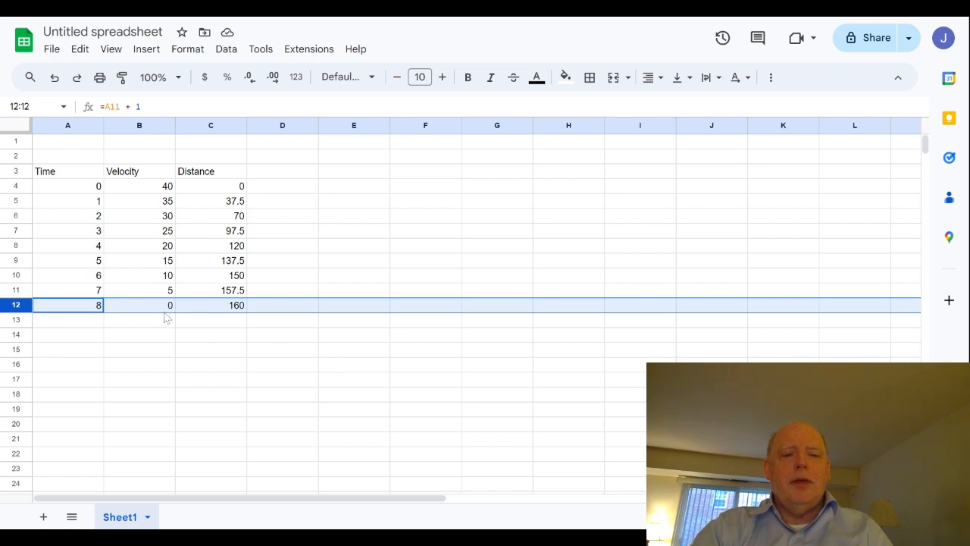
pyautogui.click(222, 304)
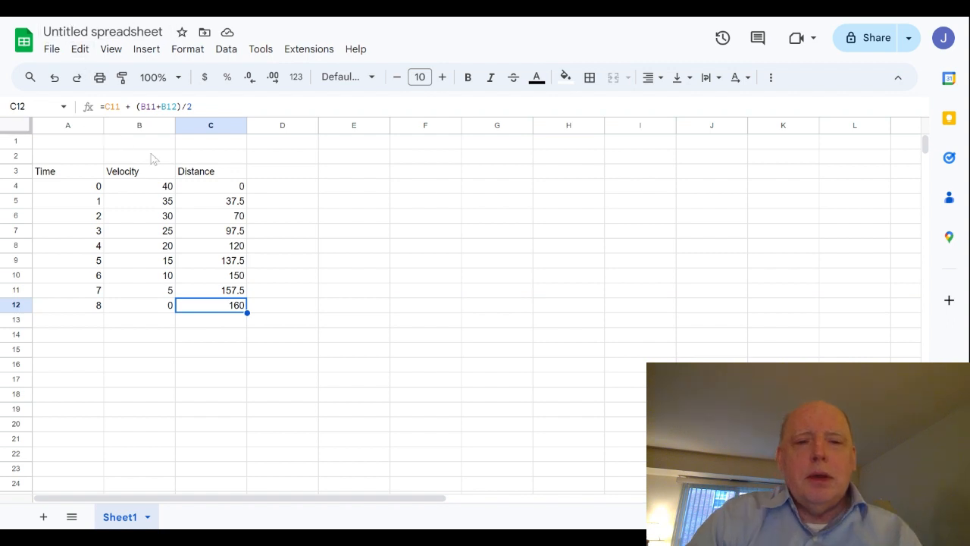
pyautogui.click(467, 77)
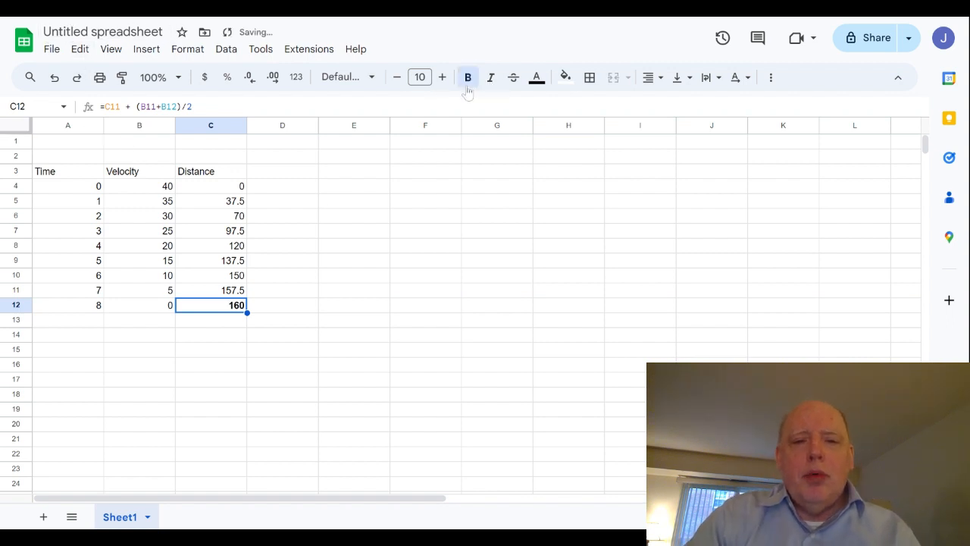
pyautogui.click(326, 440)
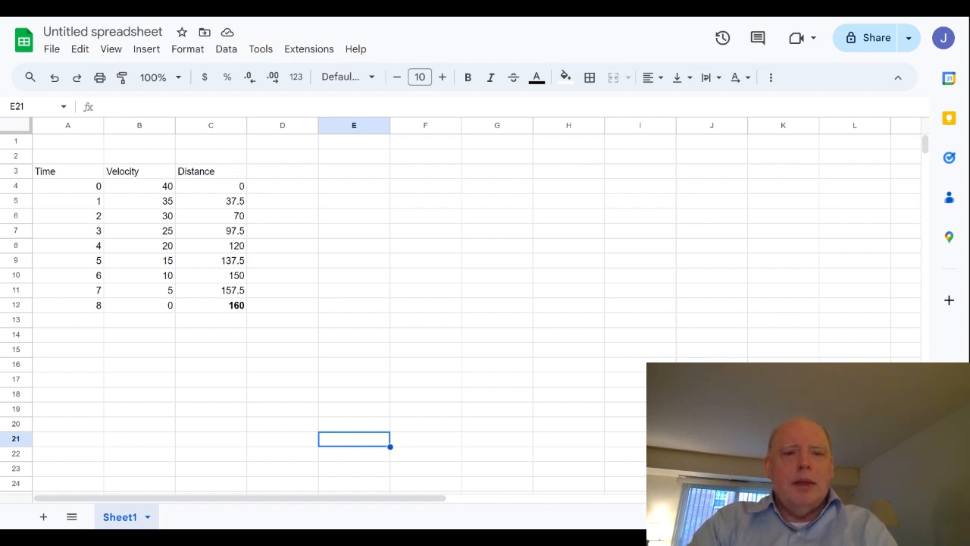
# Examine the distance formulas in cells C5 through C8 one after another
pyautogui.click(210, 205)
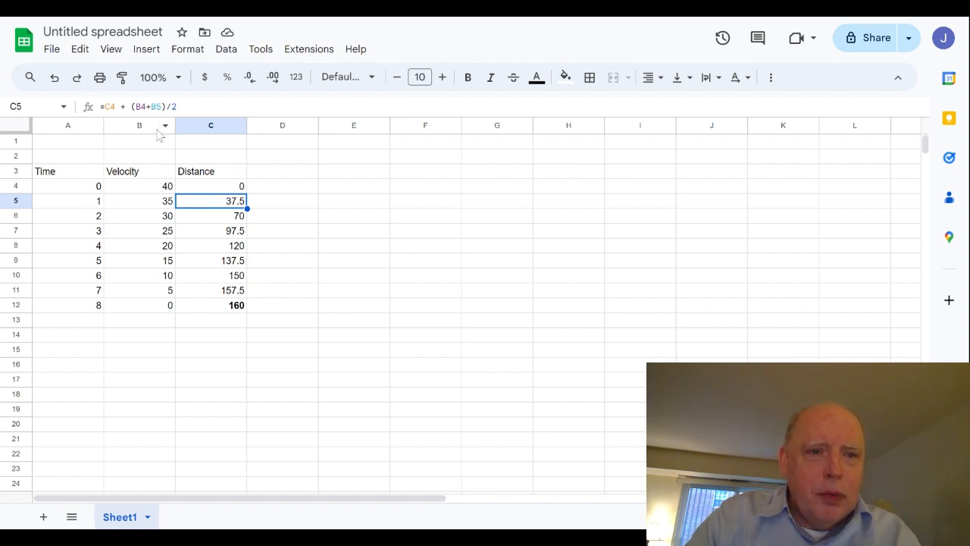
pyautogui.click(206, 219)
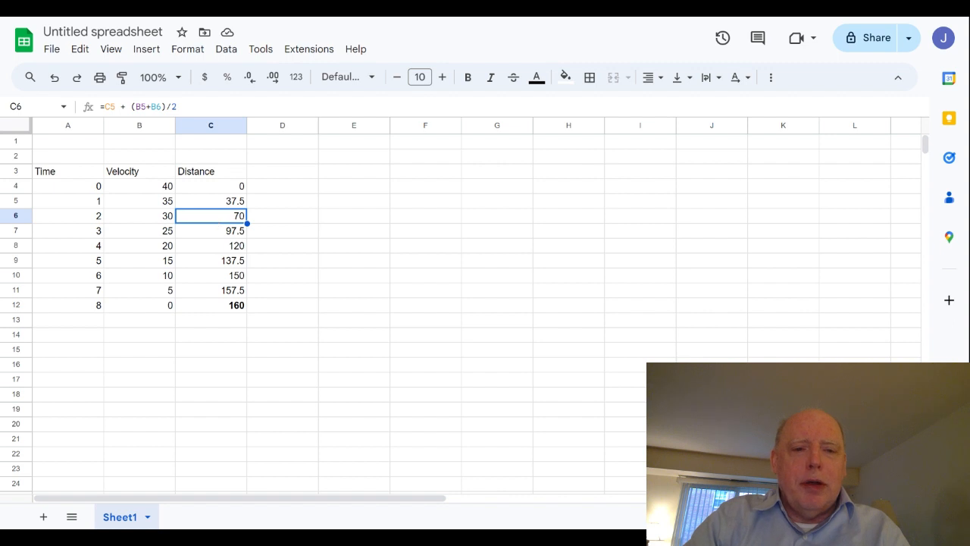
pyautogui.click(200, 237)
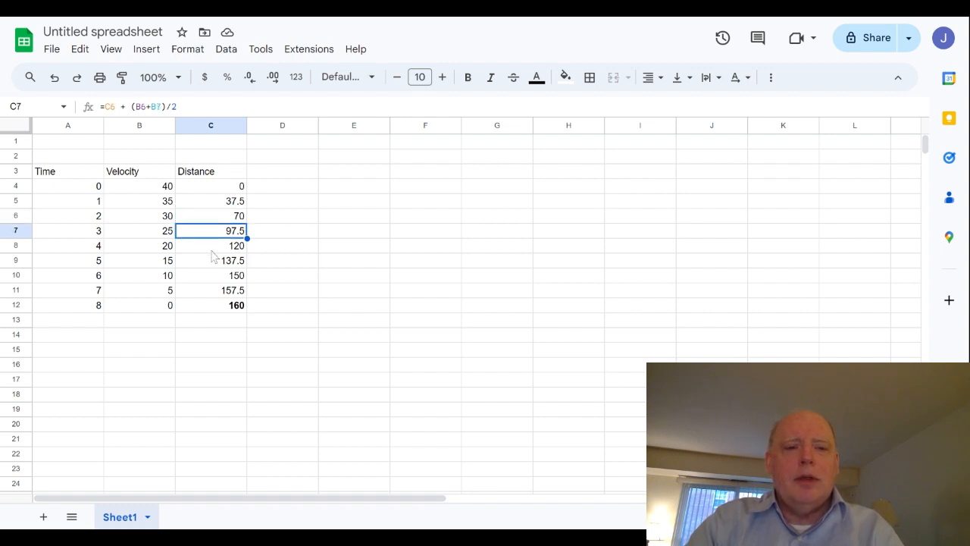
pyautogui.click(214, 255)
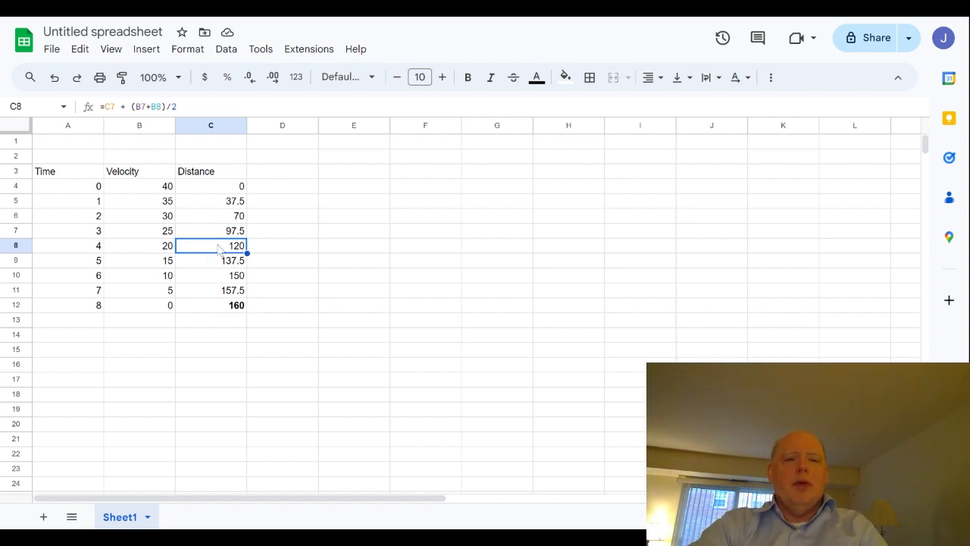